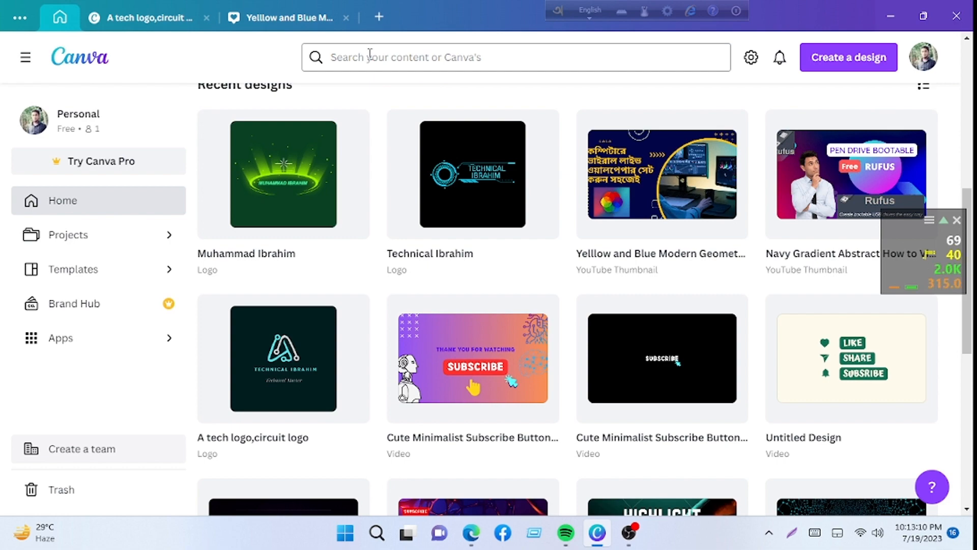
- Close the Canva app and open Google Chrome, ready to enter a query in the Google search box
click(956, 15)
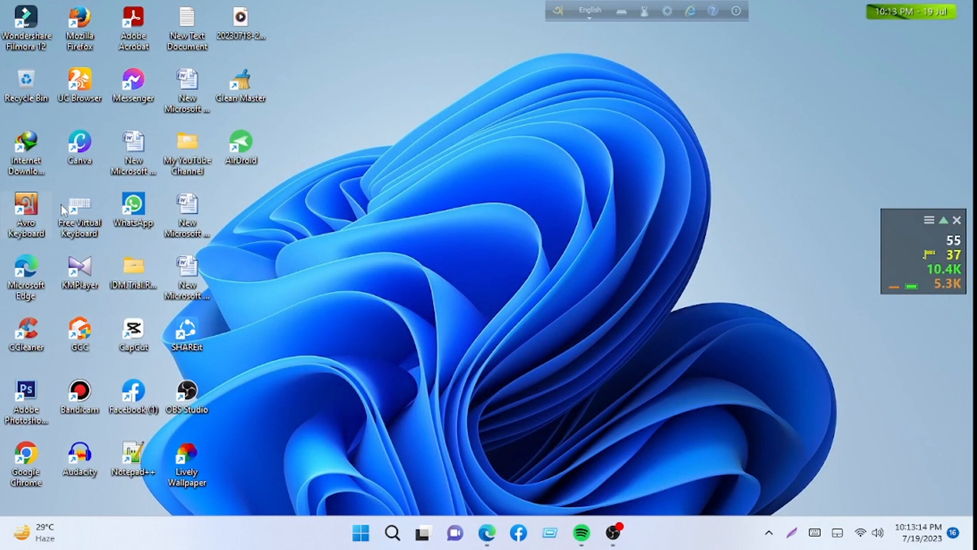
double_click(31, 456)
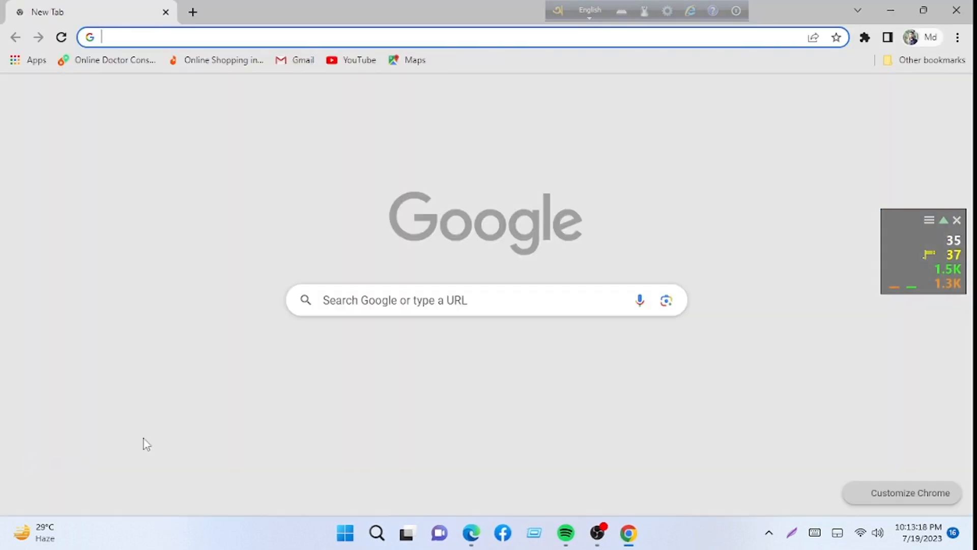
click(410, 312)
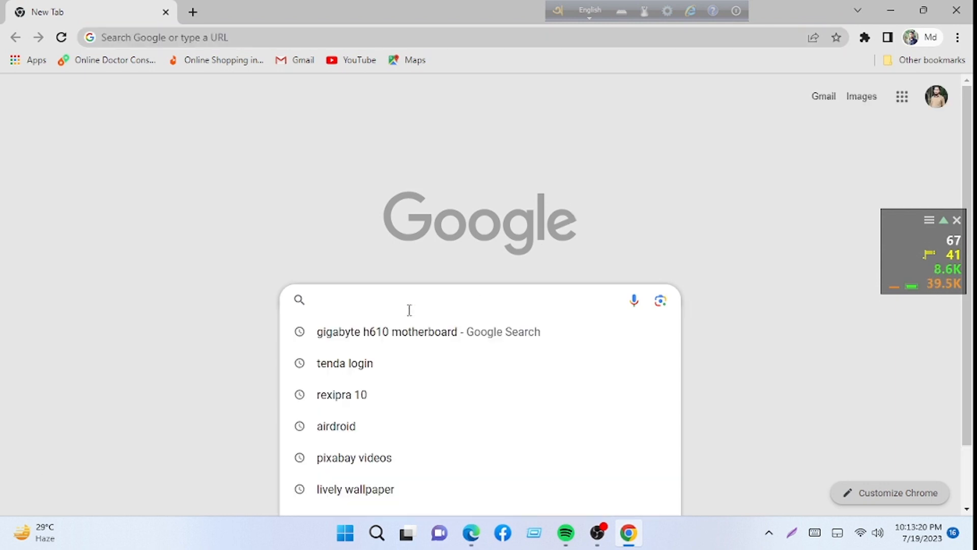
- Search Google for "animation logo" using the on-screen touch keyboard, closing the keyboard when done
click(814, 533)
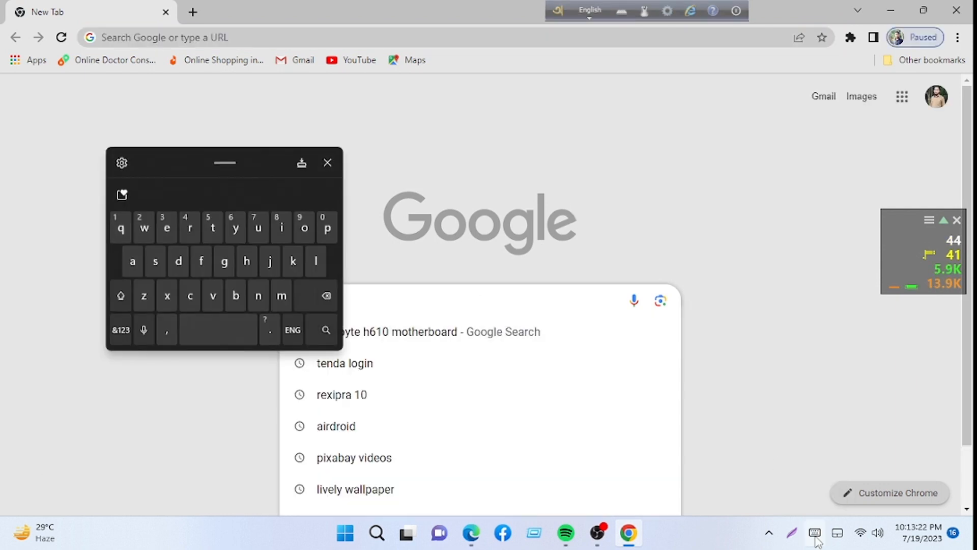
drag(263, 166, 172, 166)
click(41, 260)
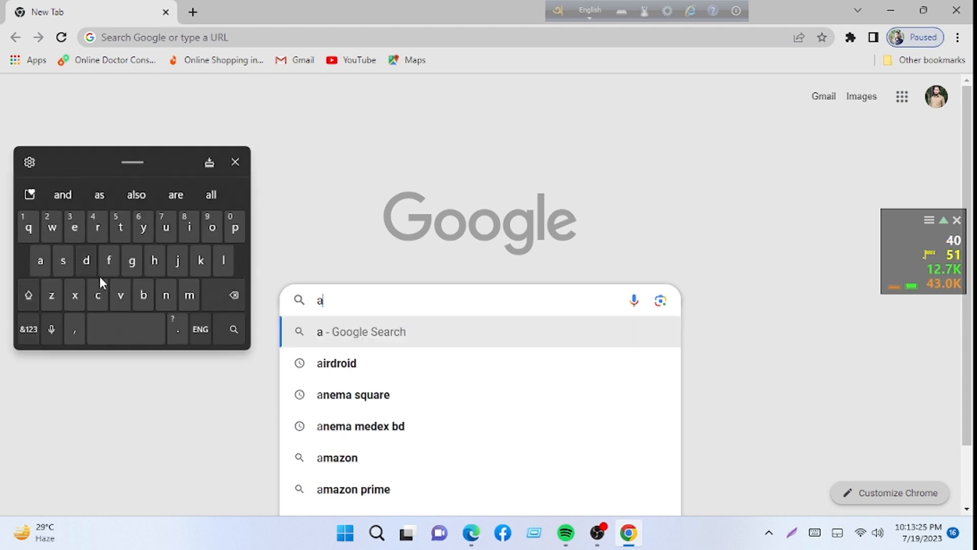
click(166, 295)
click(189, 227)
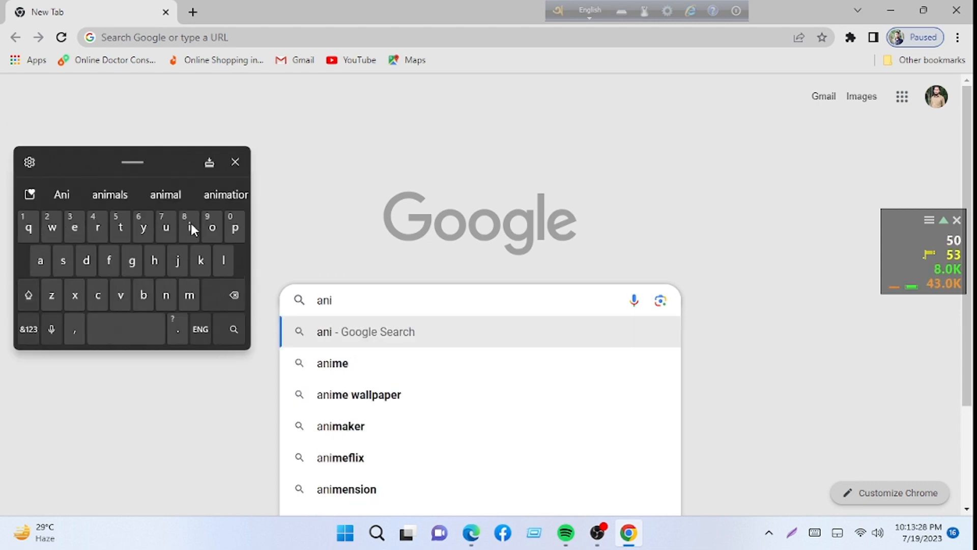
click(205, 197)
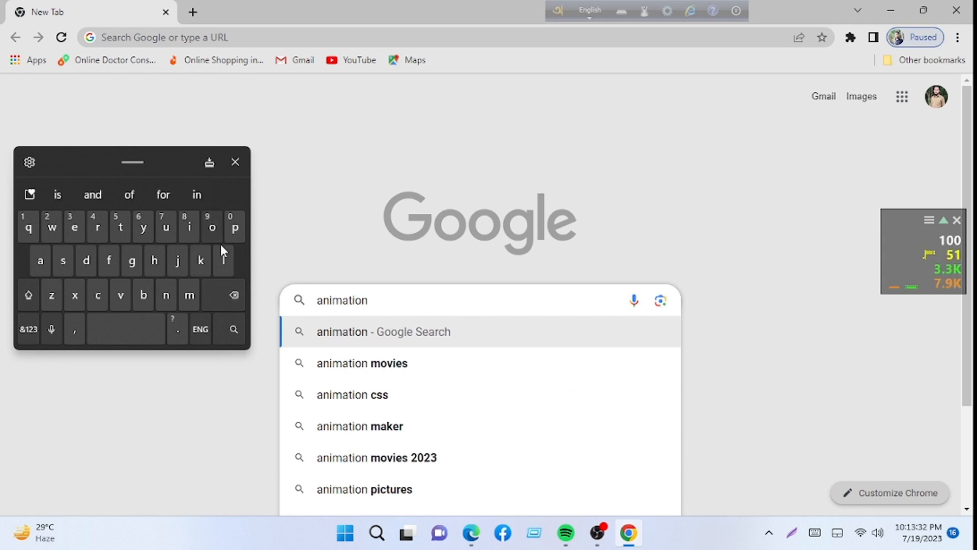
click(222, 260)
click(213, 229)
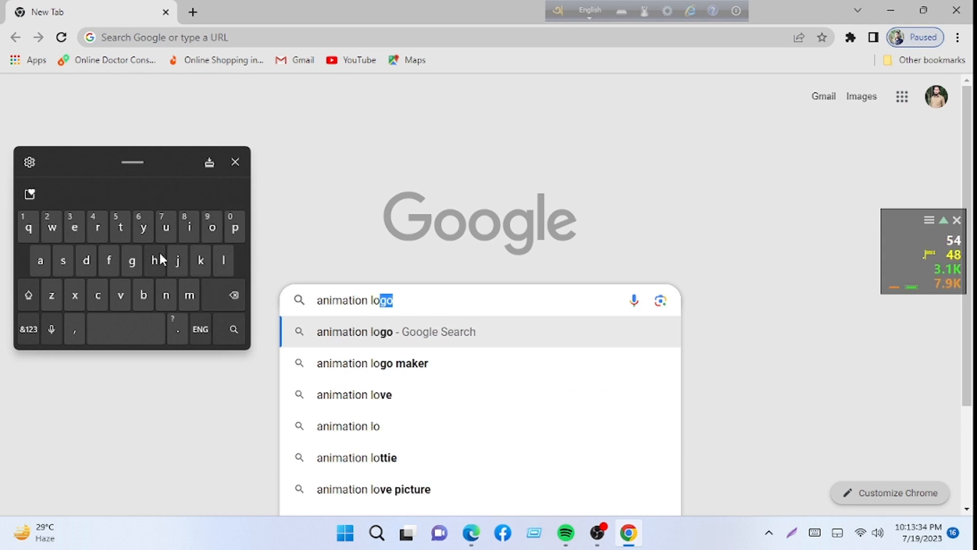
click(336, 344)
click(235, 163)
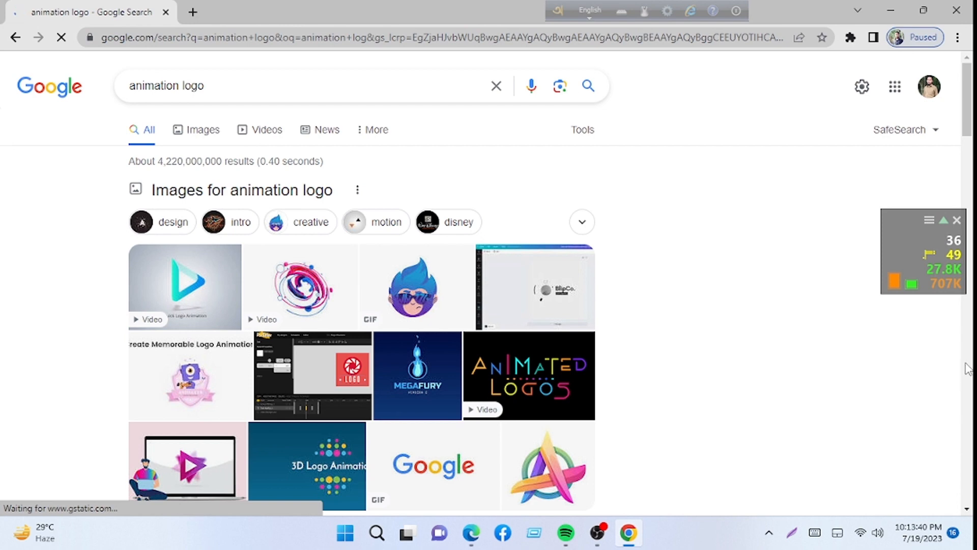
- Open Canva's "Free online animated logo maker" page from the search results and start making an animated logo
drag(969, 121, 972, 180)
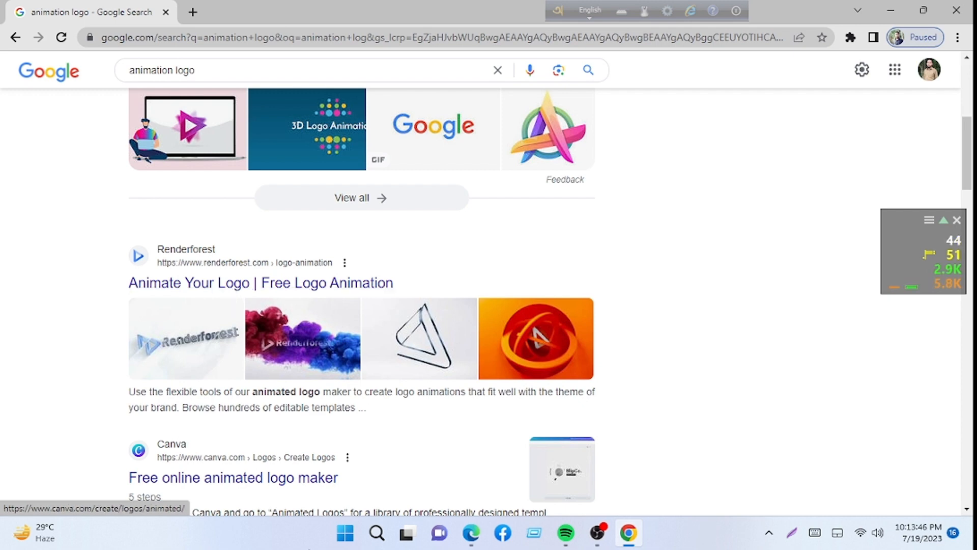
click(302, 484)
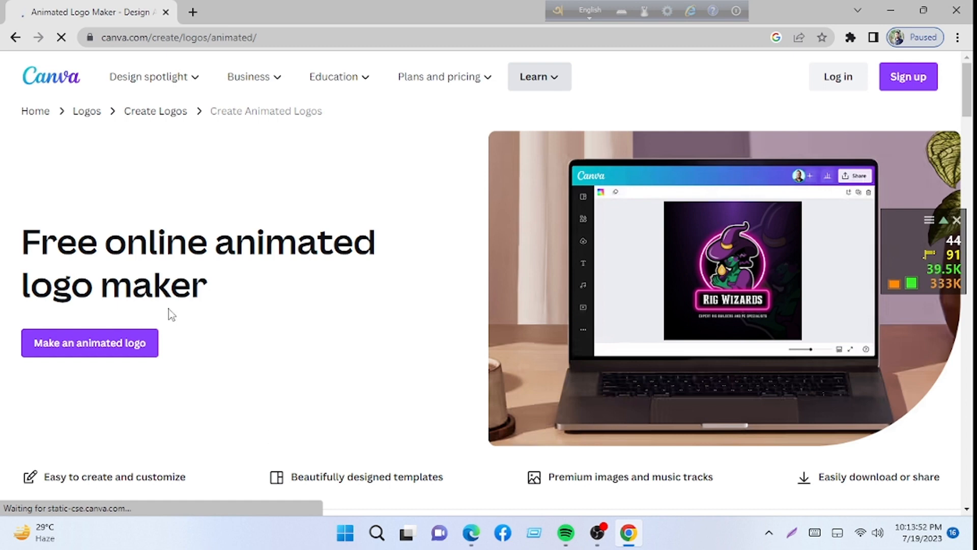
scroll(157, 353, down, 8)
scroll(157, 349, up, 8)
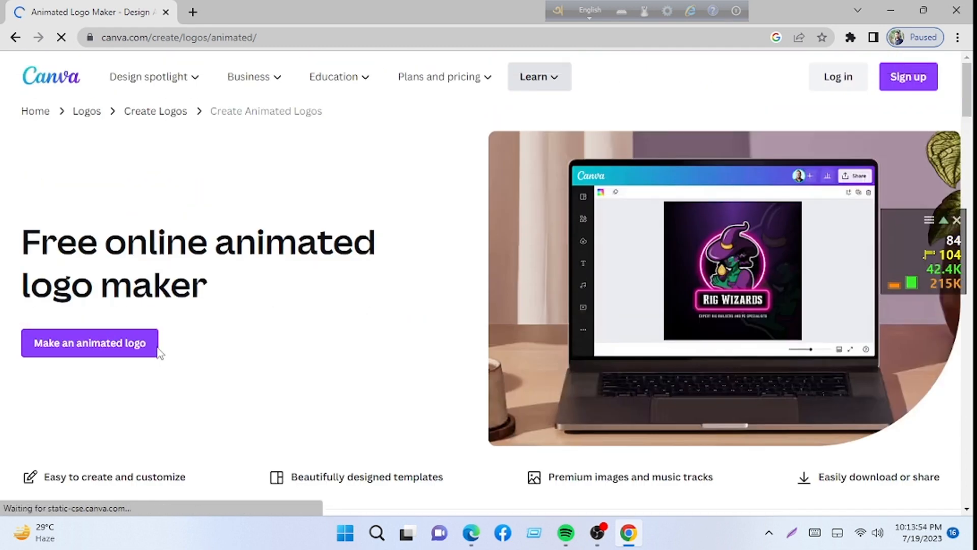
click(138, 342)
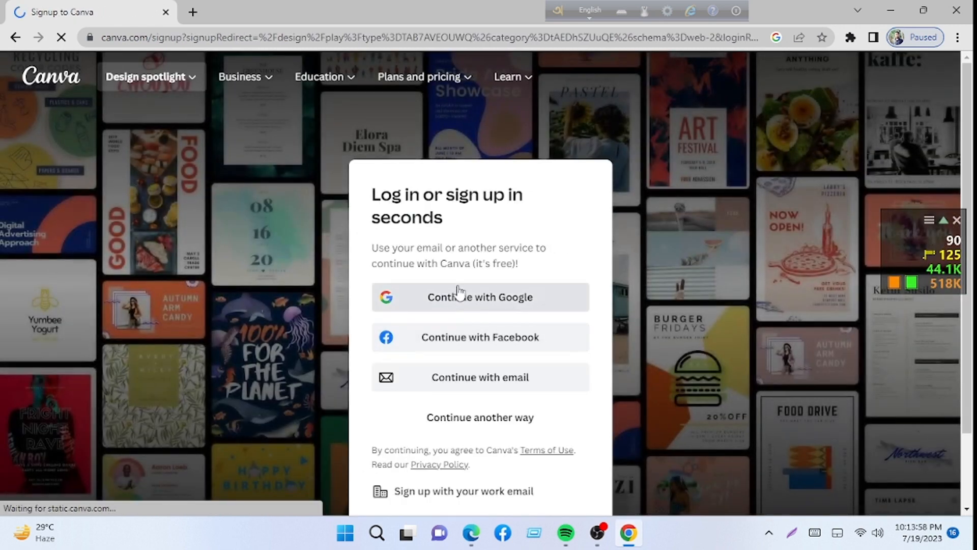
- Continue to Canva with Google using the signed-out account and enter the account password with the on-screen keyboard
click(465, 299)
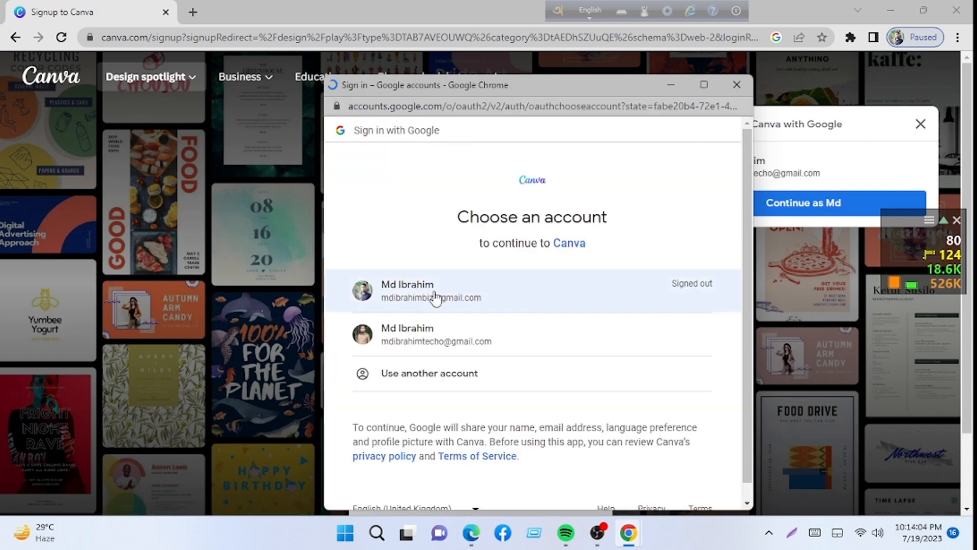
click(386, 299)
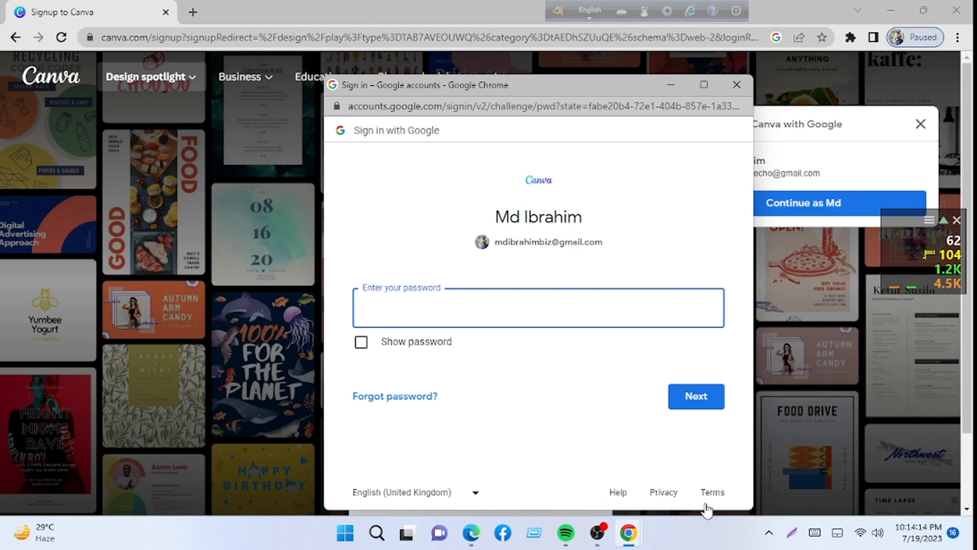
click(814, 533)
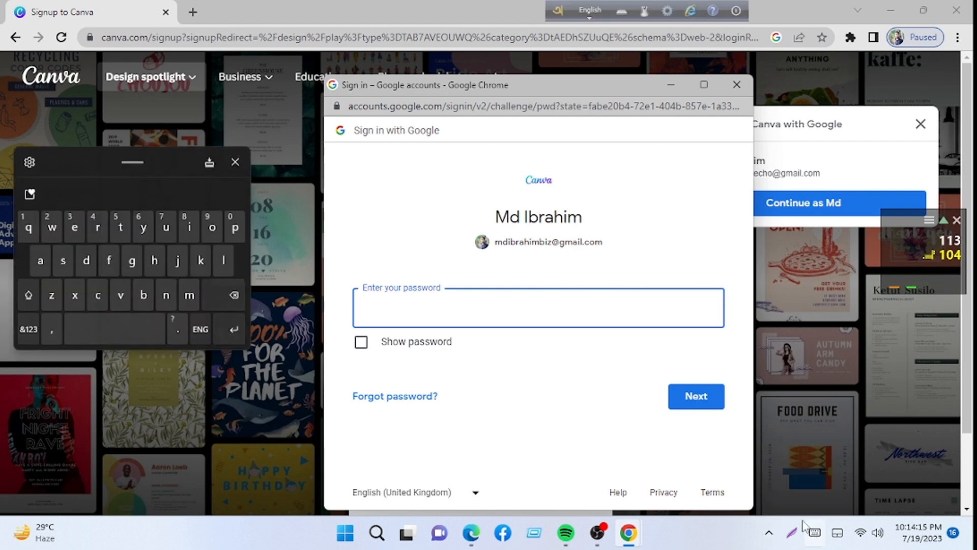
click(189, 295)
click(109, 260)
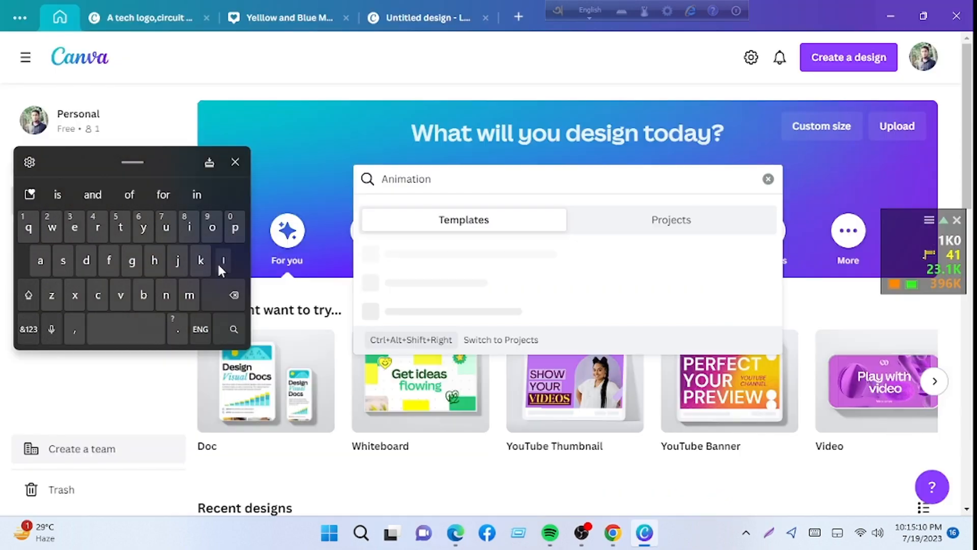
- Complete the Canva template search query as "Animation logo" and run the search
click(220, 261)
click(208, 227)
click(141, 260)
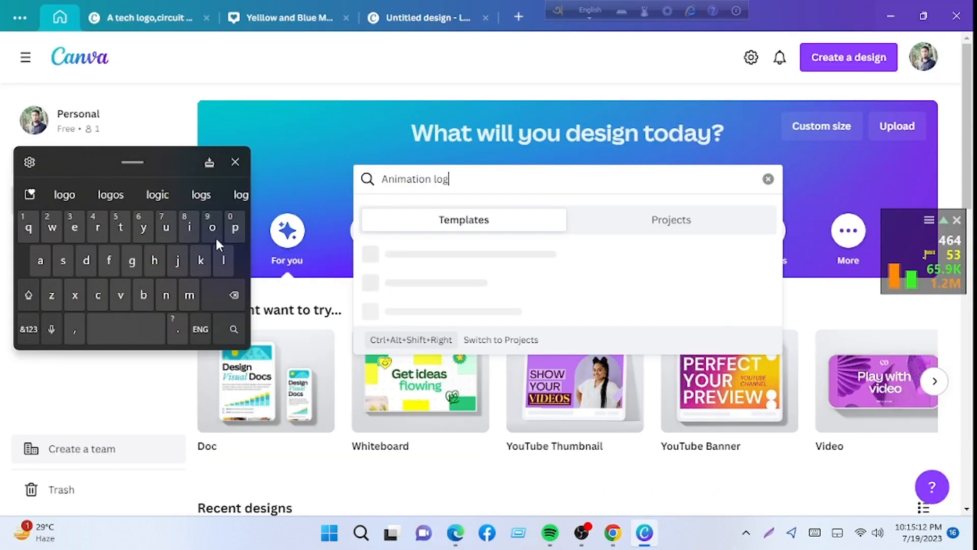
click(212, 228)
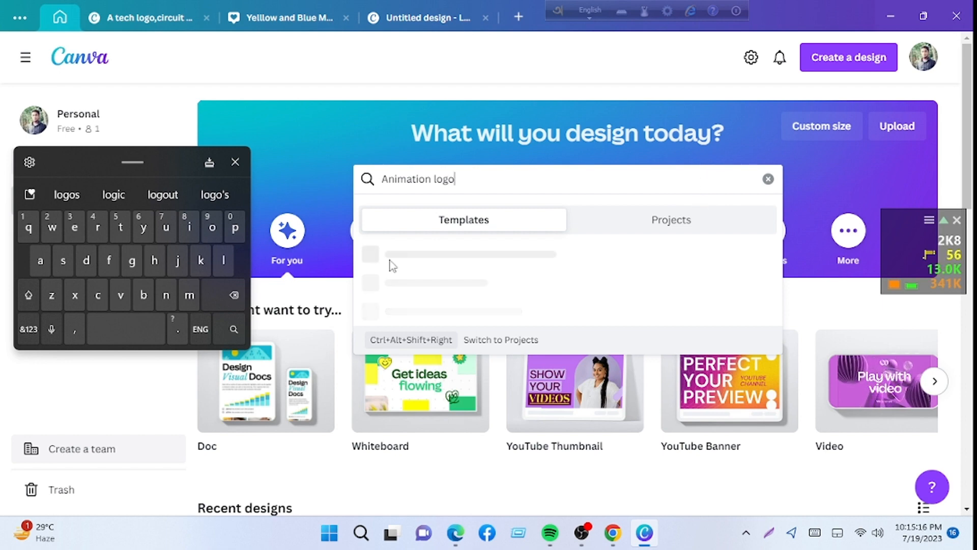
click(218, 335)
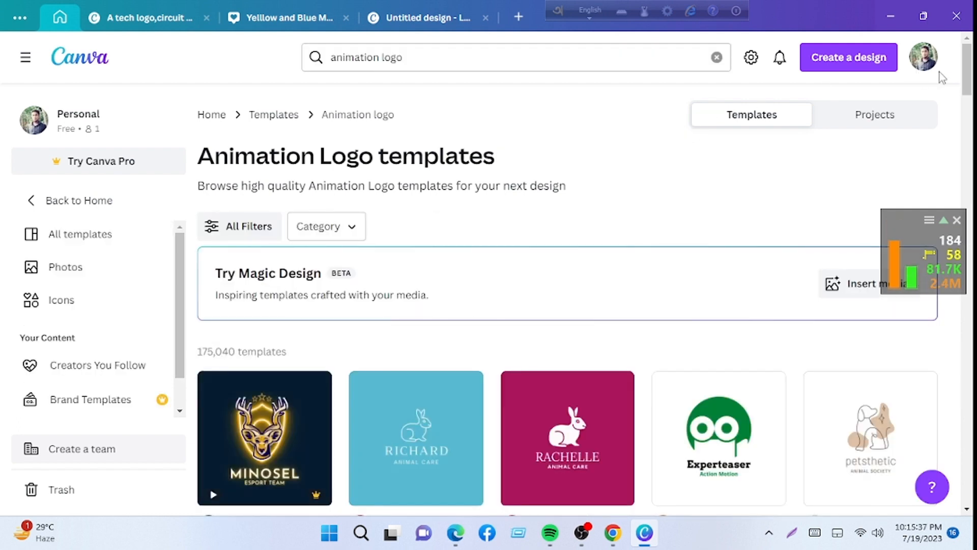
- Browse the Animation Logo templates, examining which designs are animated and which are Pro or paid
drag(968, 76, 971, 91)
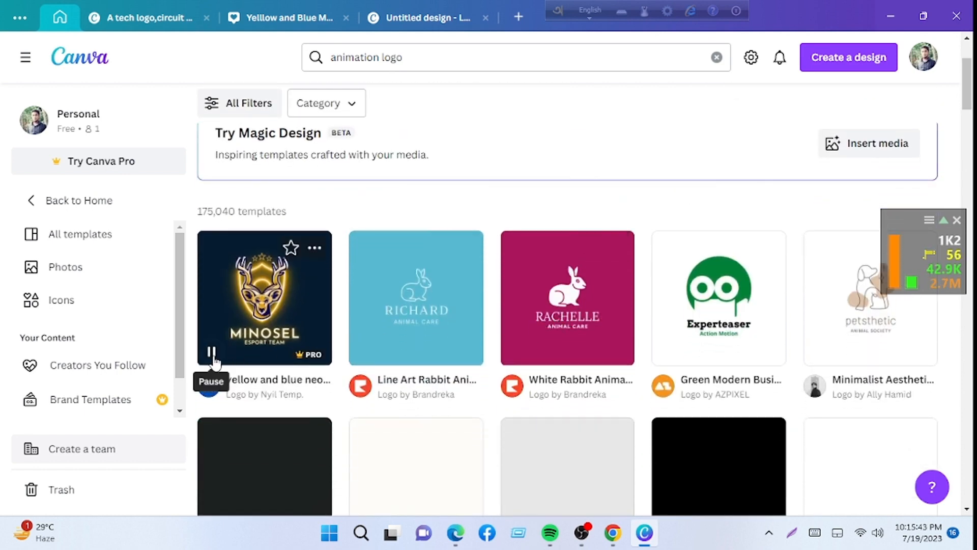
scroll(396, 349, down, 8)
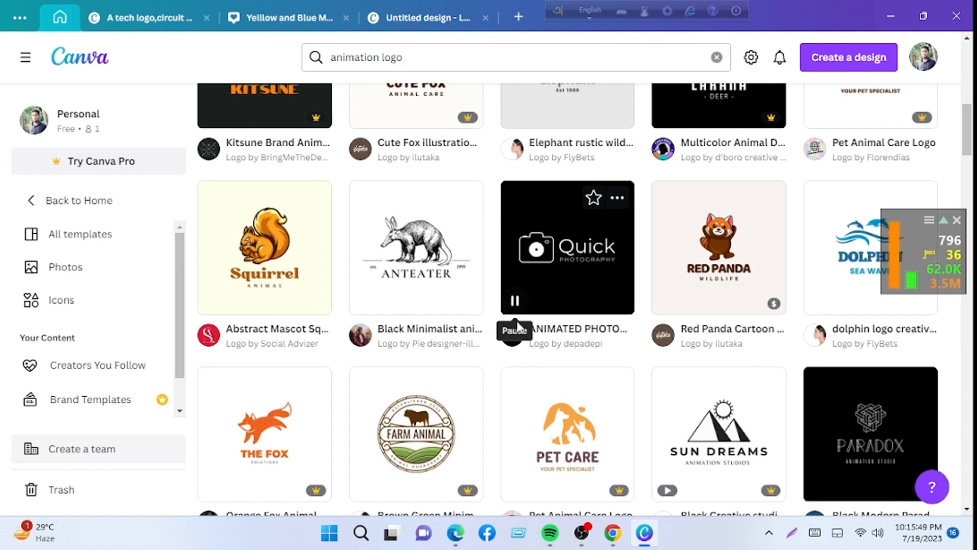
scroll(508, 328, up, 10)
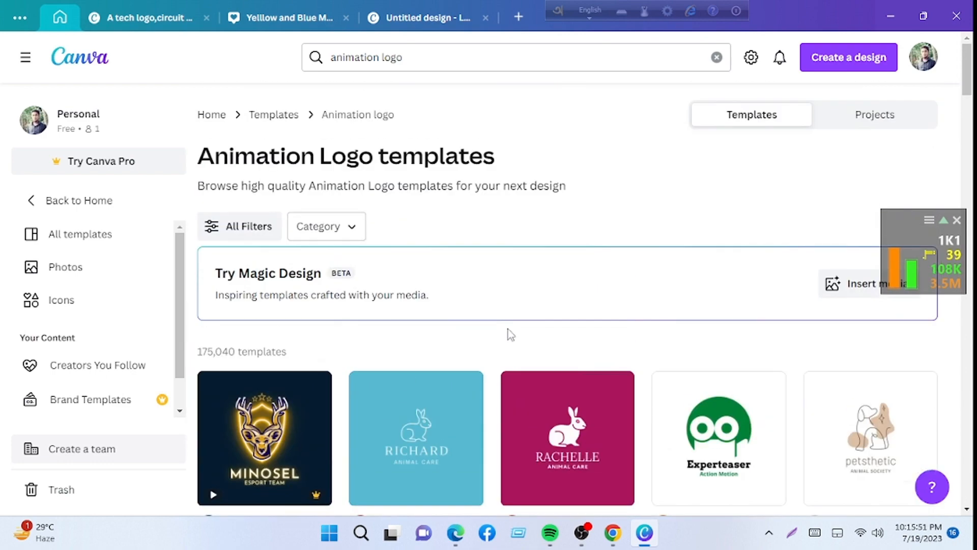
scroll(507, 331, down, 12)
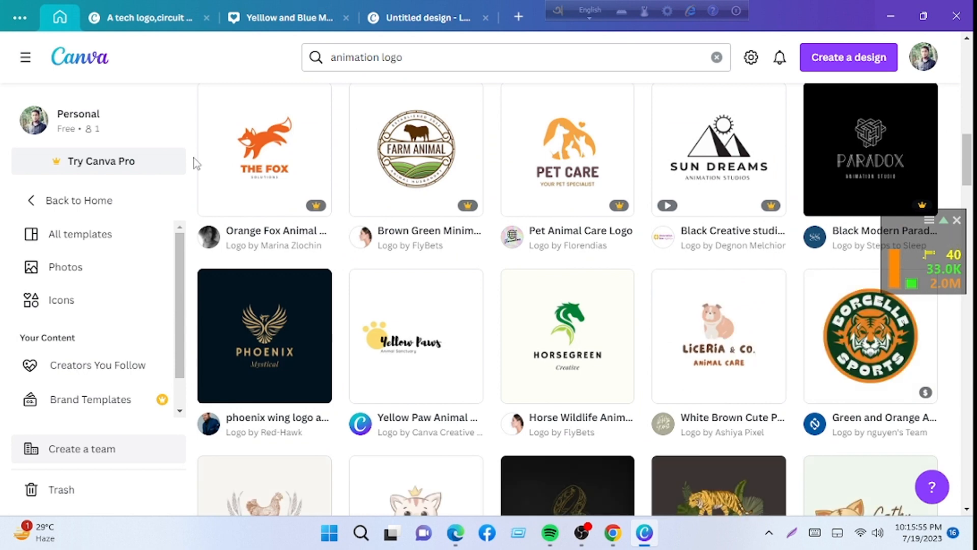
scroll(498, 273, down, 8)
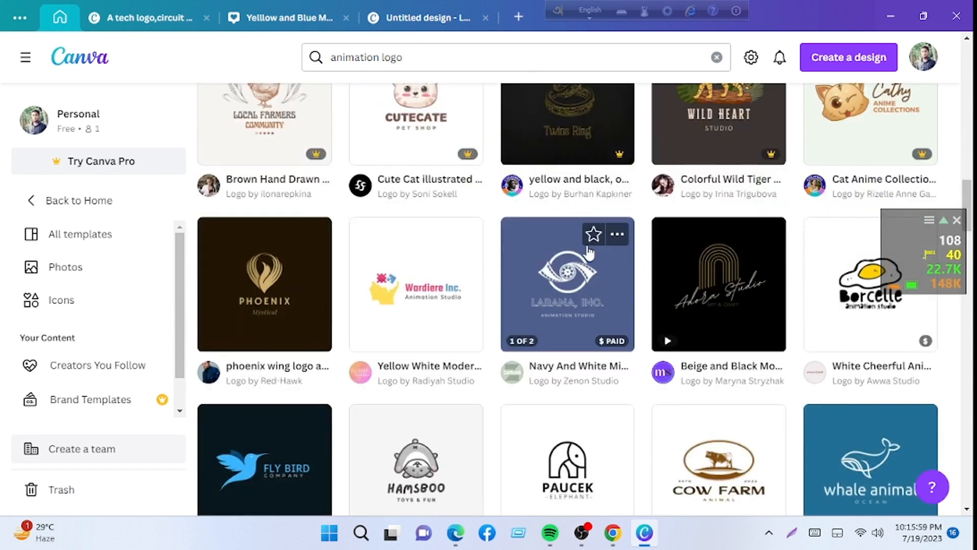
scroll(267, 469, down, 8)
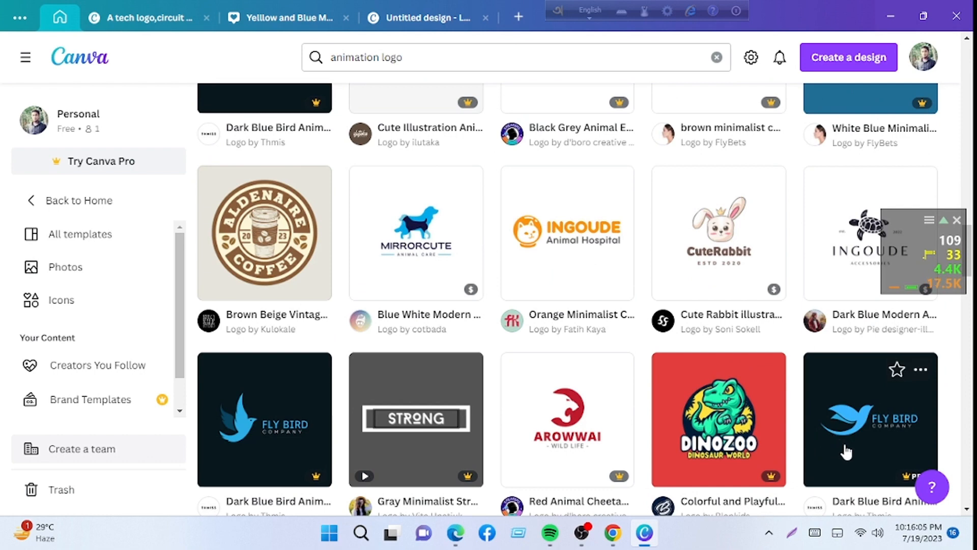
scroll(806, 438, up, 7)
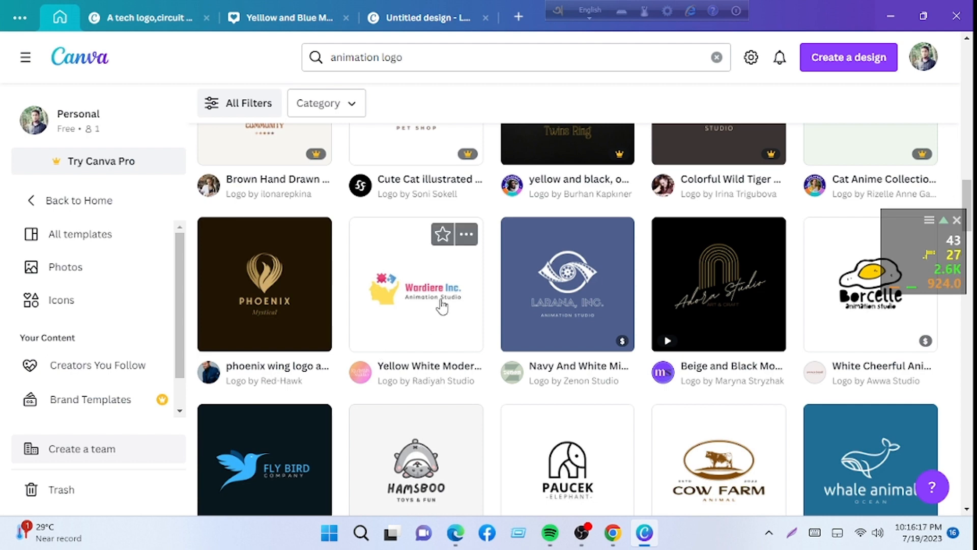
scroll(442, 306, up, 1)
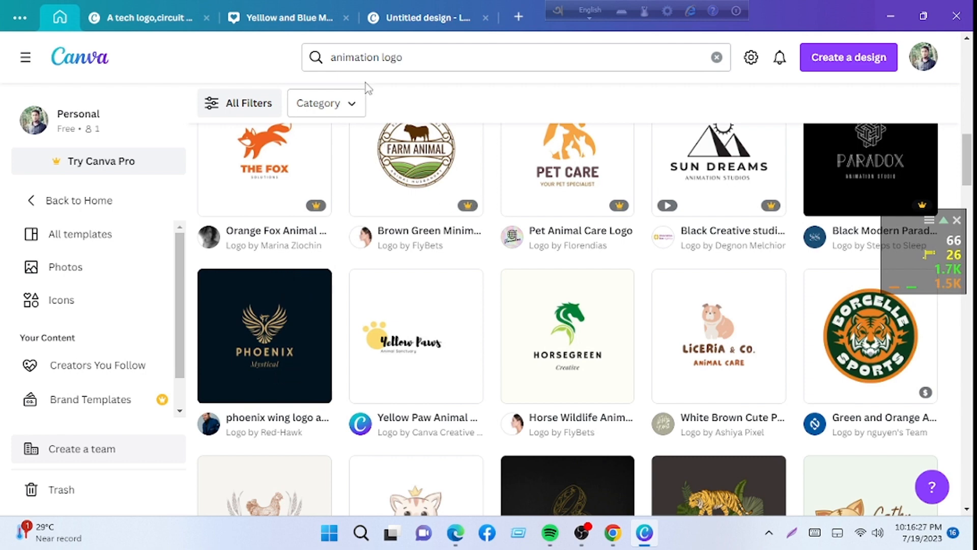
- Search for the suggested "3d logo animation" templates and browse the available designs
click(381, 58)
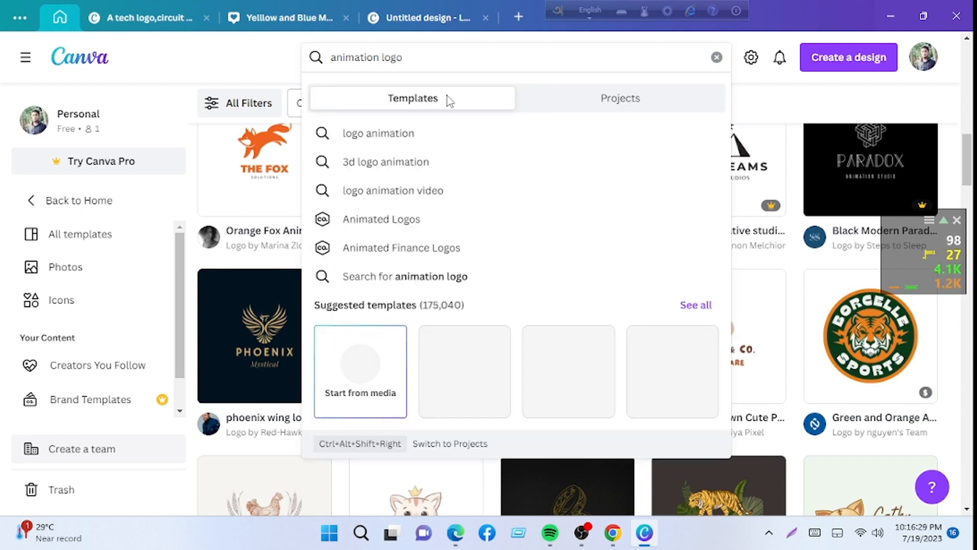
click(410, 170)
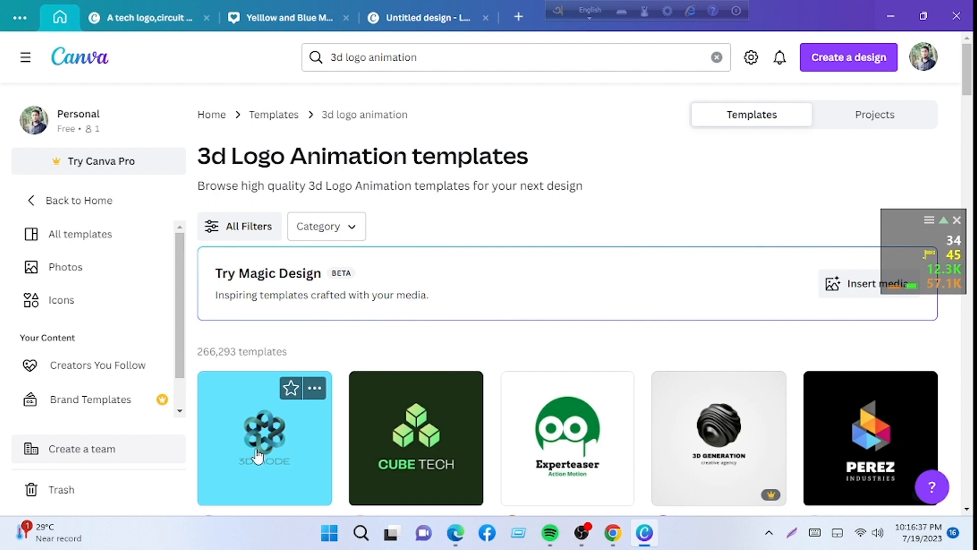
scroll(264, 445, down, 8)
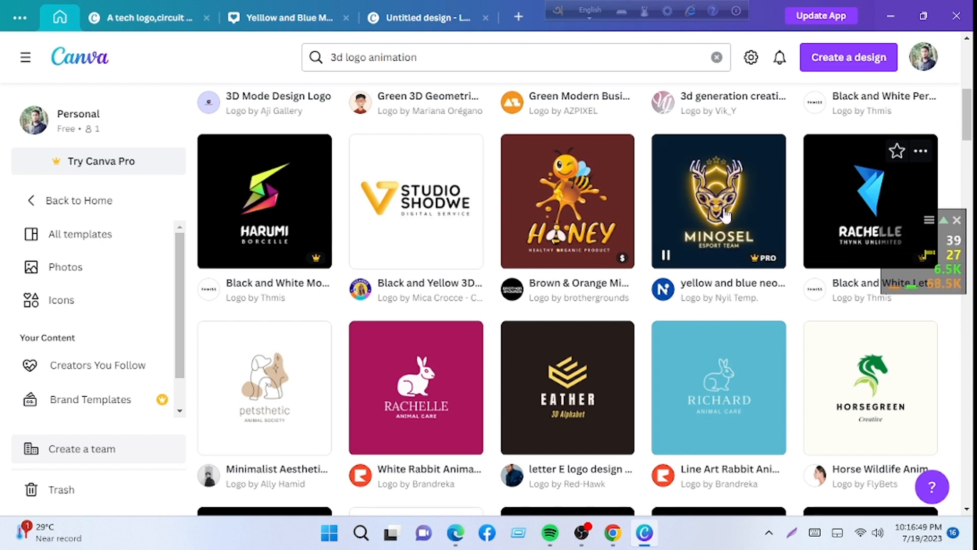
scroll(541, 250, down, 8)
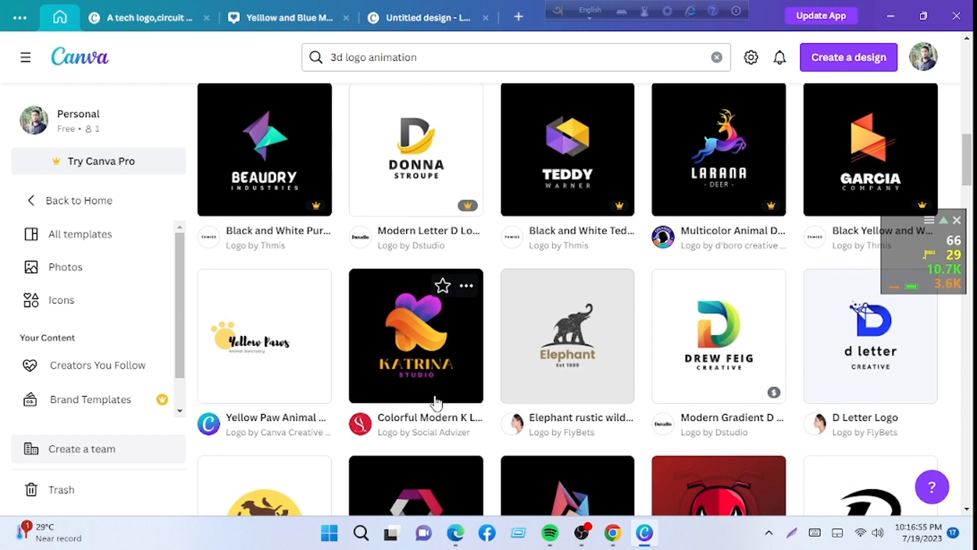
scroll(476, 405, down, 9)
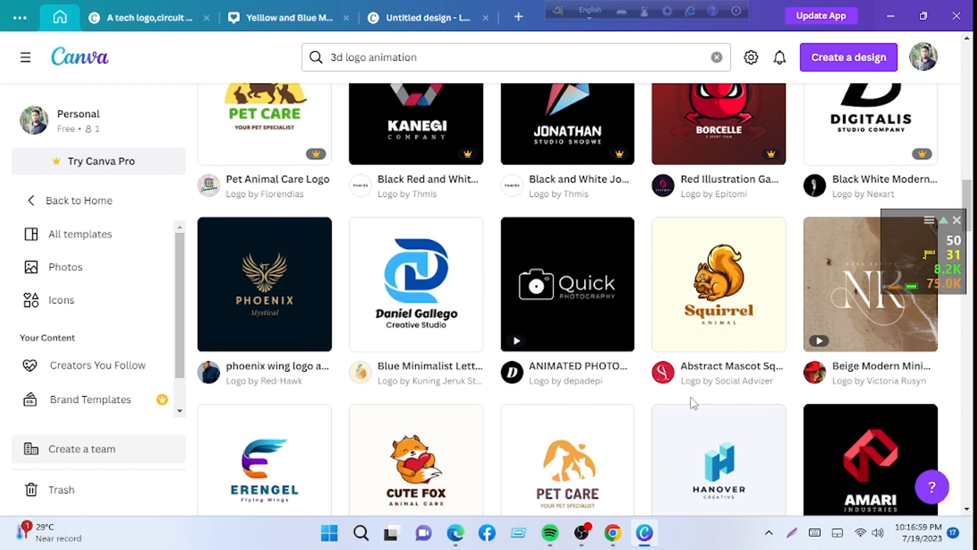
scroll(558, 380, down, 8)
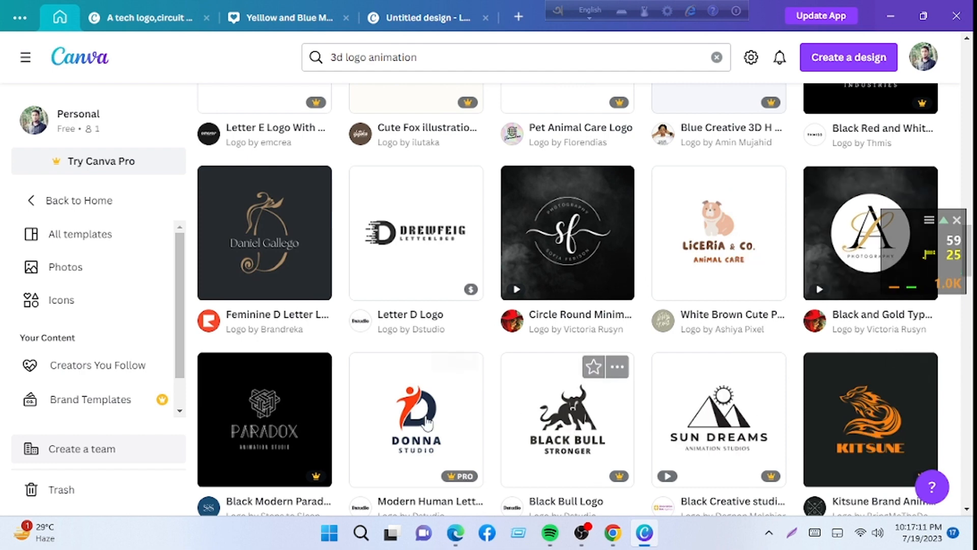
scroll(289, 424, down, 8)
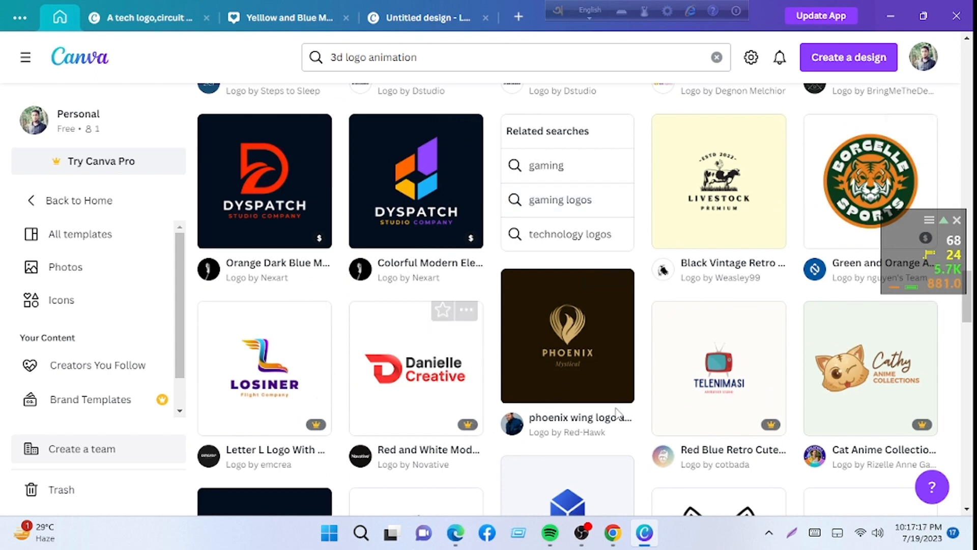
- Open the "Beige Minimalist Wedding Organizer Logo Animation" template from the animated logos for customising and play its animation
scroll(457, 305, down, 8)
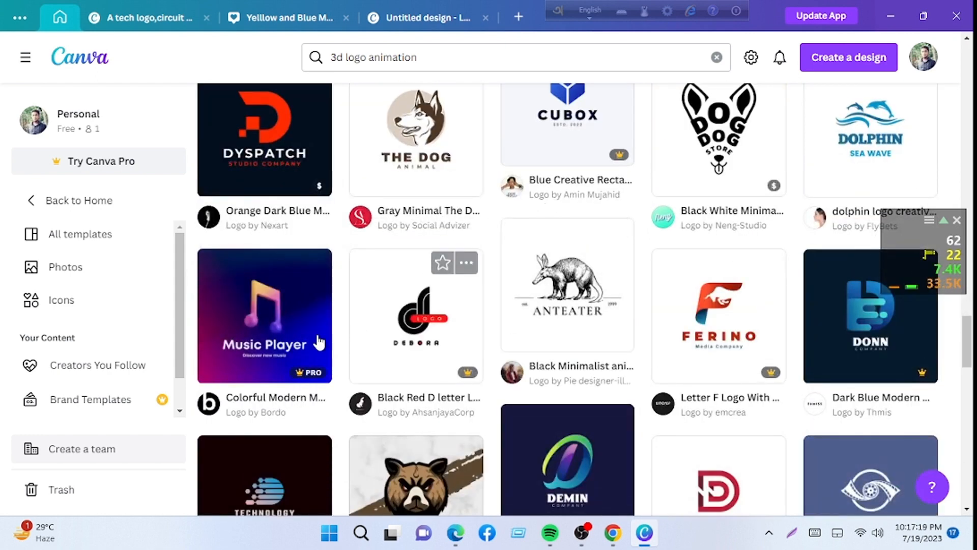
scroll(590, 328, down, 8)
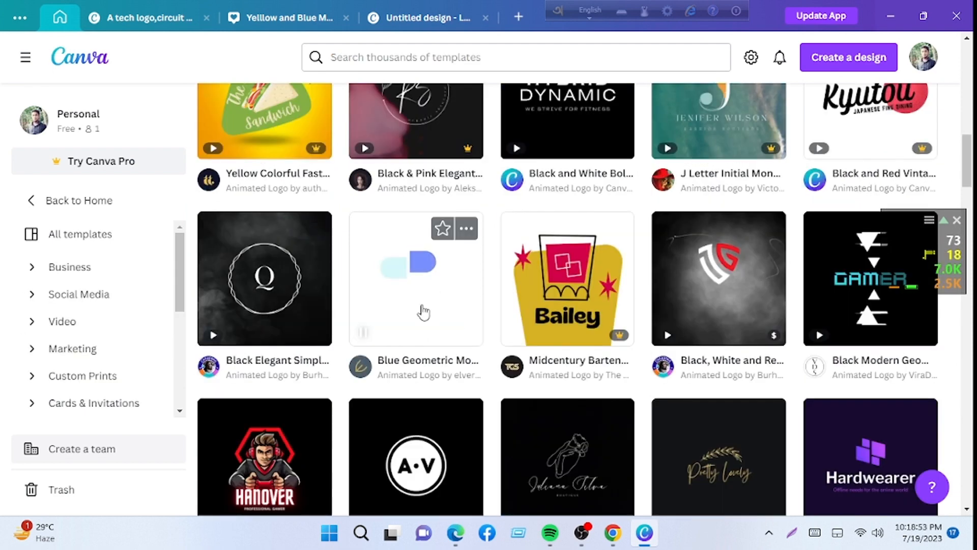
scroll(305, 362, down, 5)
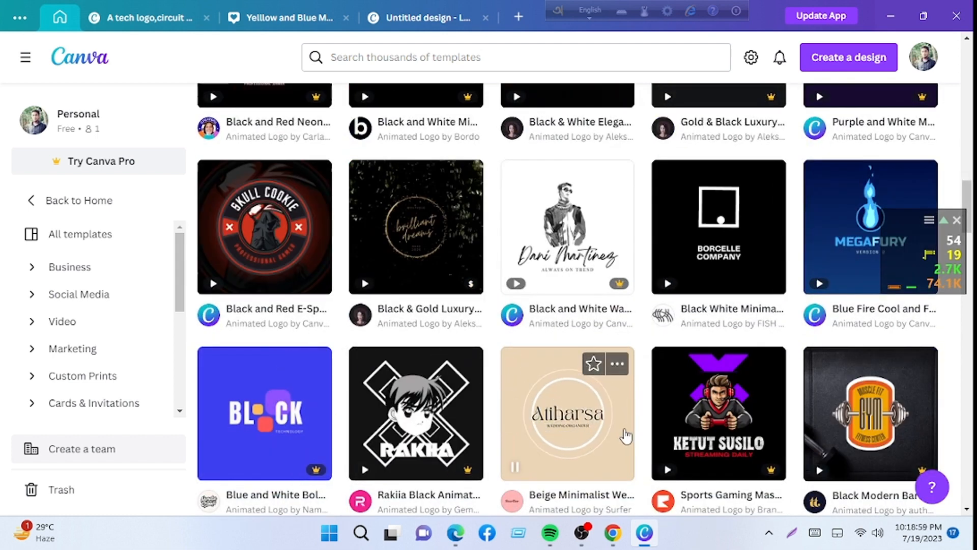
click(582, 442)
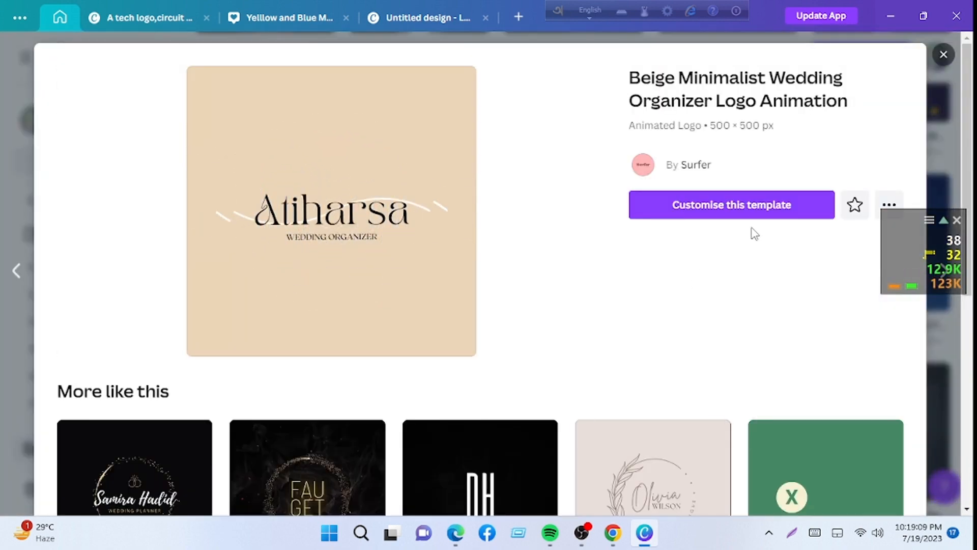
click(752, 208)
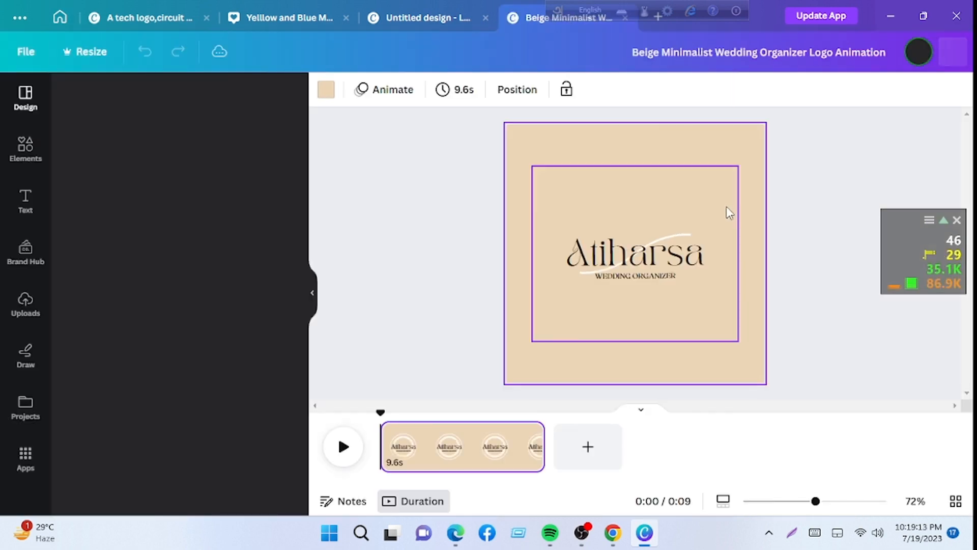
click(357, 446)
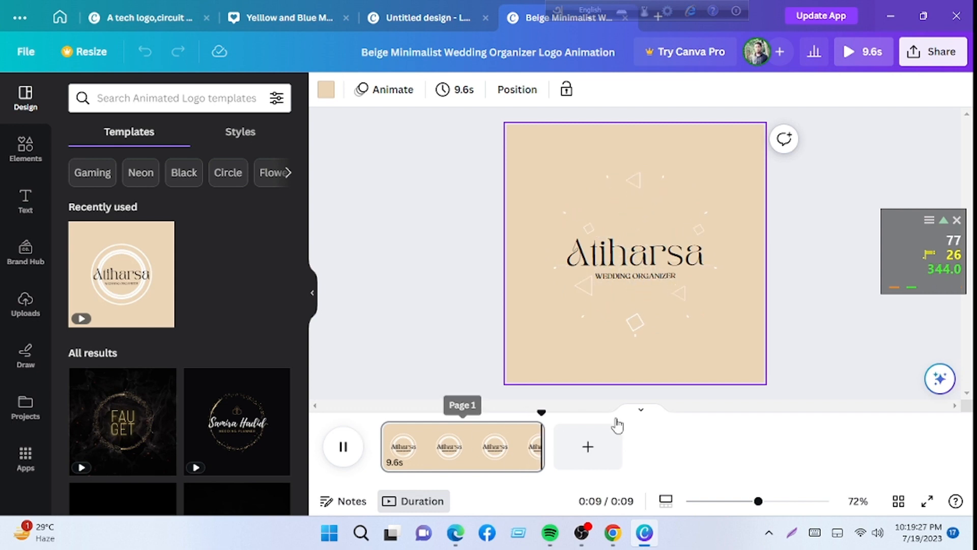
- Replace the main logo text "Atiharsa" with "Technical" using the on-screen keyboard
click(620, 266)
double_click(710, 265)
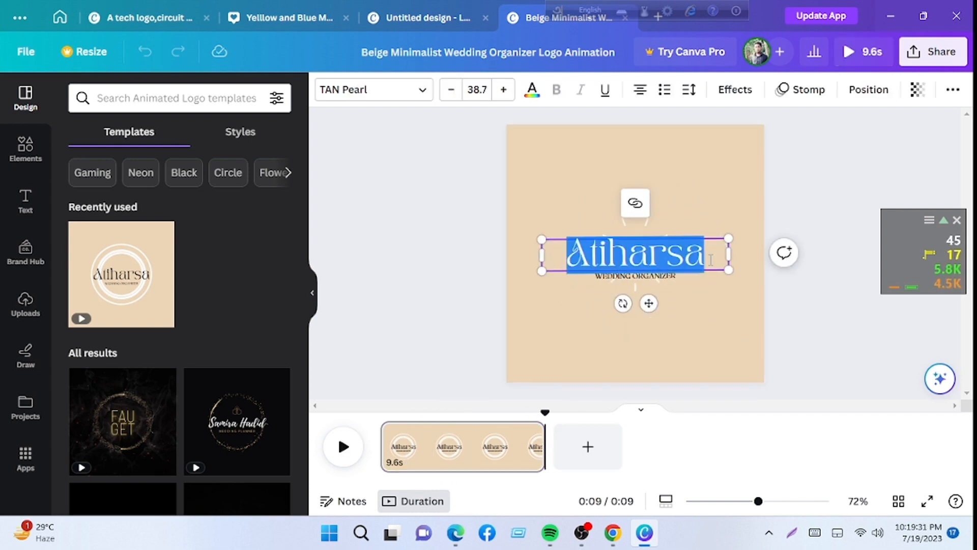
click(812, 532)
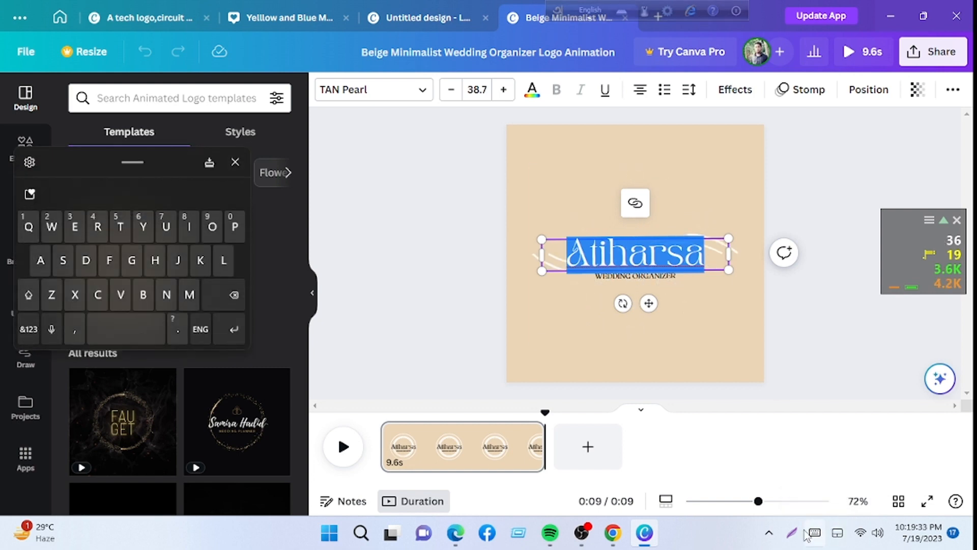
click(227, 300)
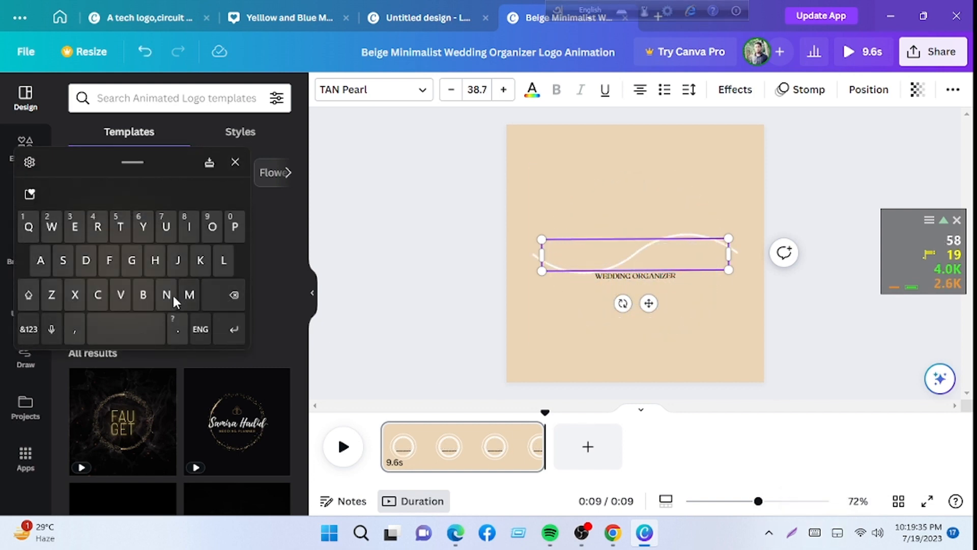
click(28, 295)
click(28, 295)
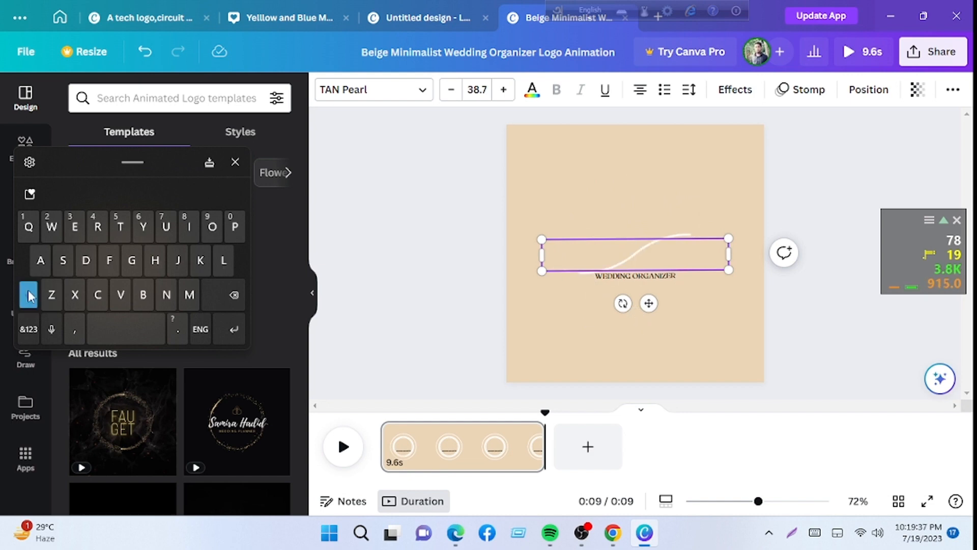
click(120, 224)
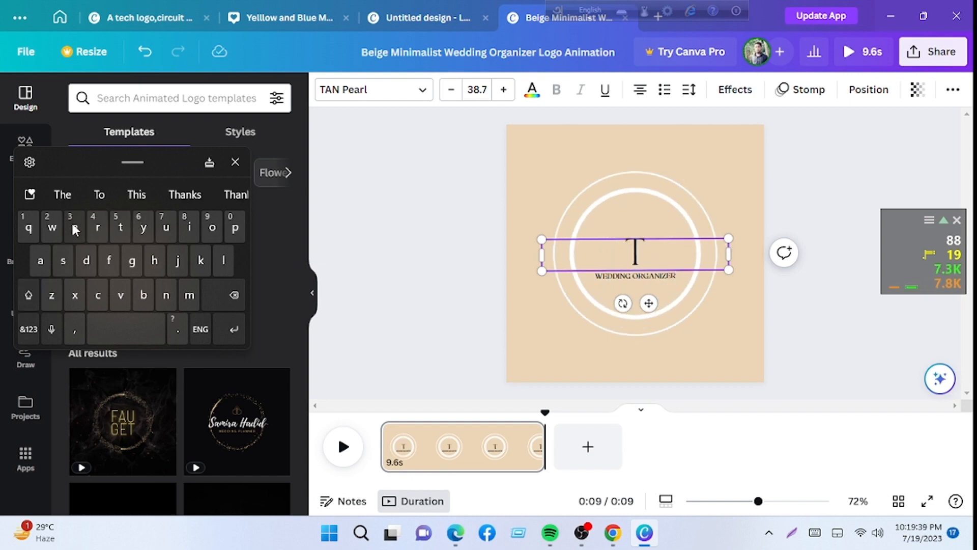
click(74, 225)
click(97, 296)
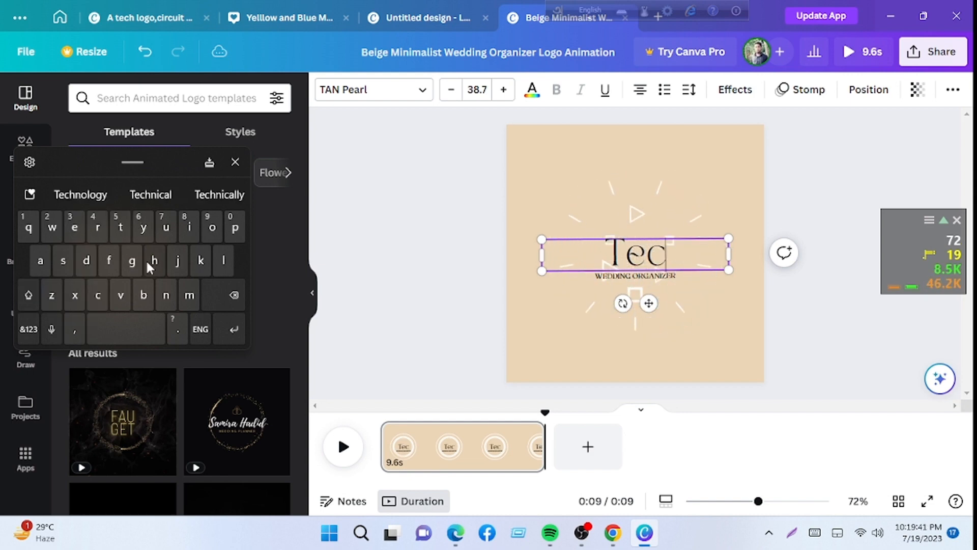
click(151, 194)
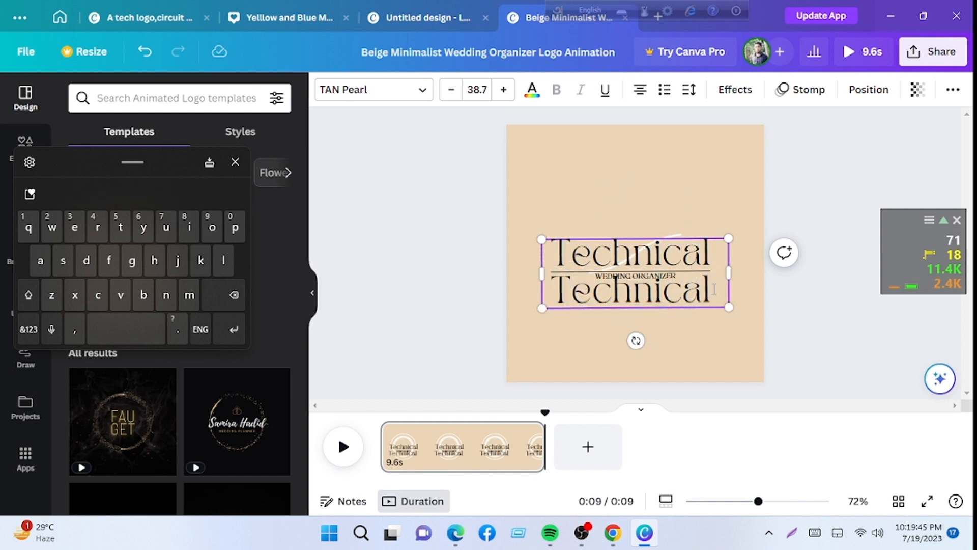
- Replace the duplicated second word of the logo title with "TECHNICAL" followed by the person's first name
double_click(648, 292)
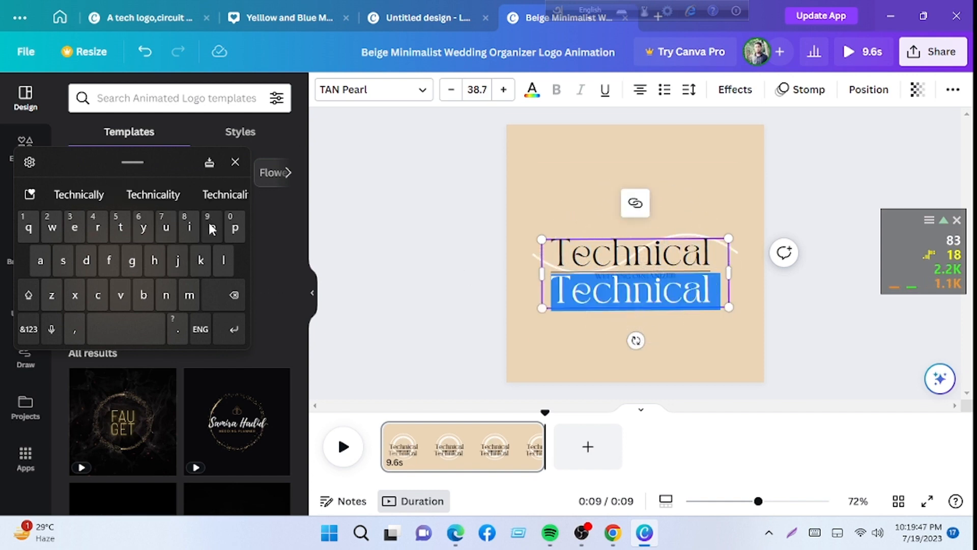
click(34, 295)
text(ICAL I)
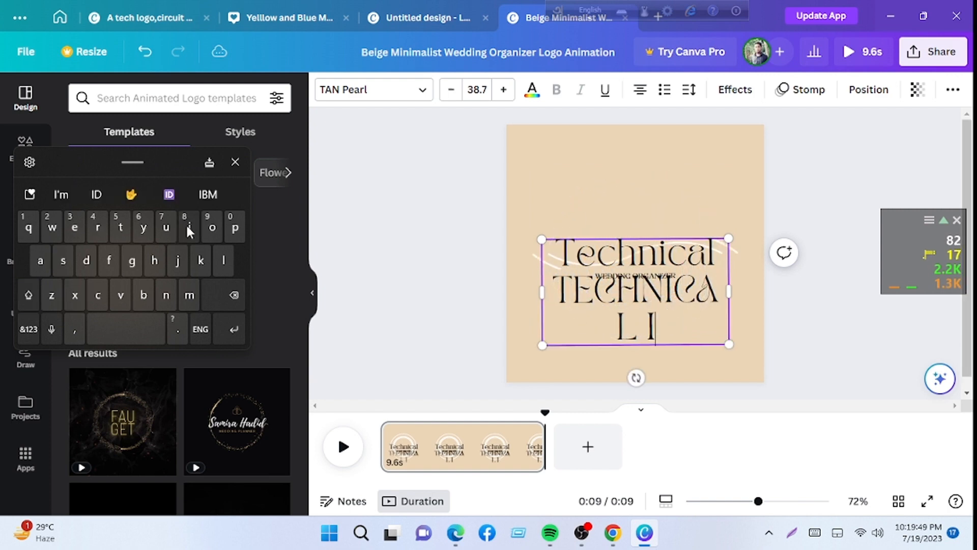
click(146, 295)
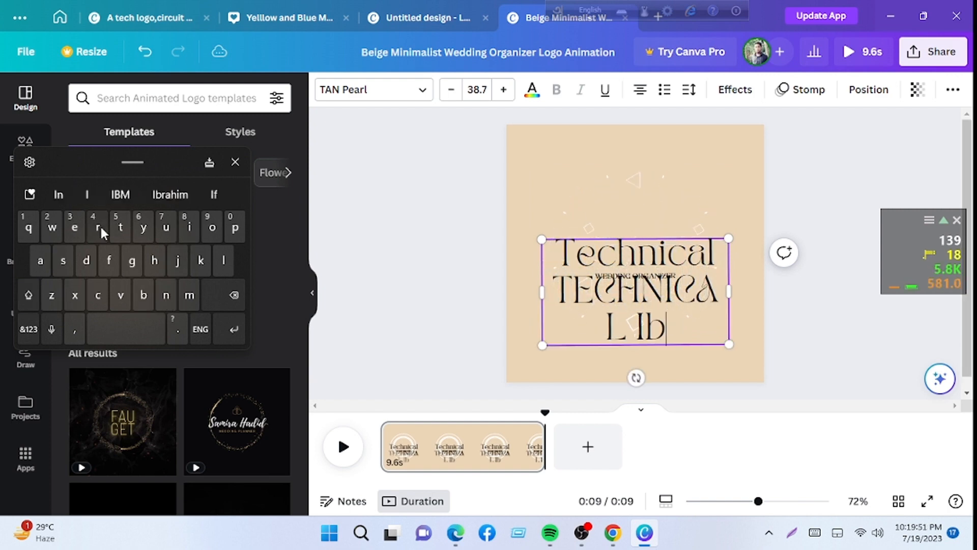
click(187, 198)
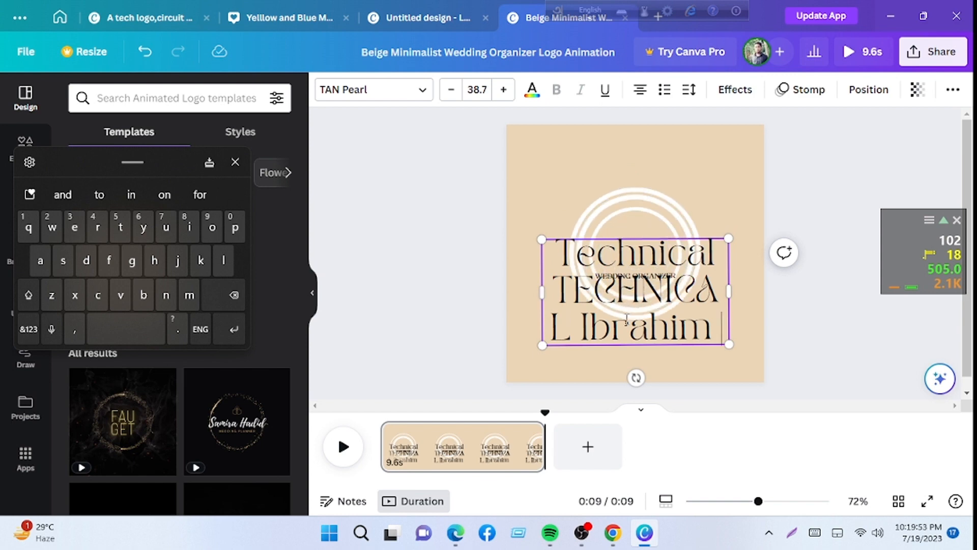
- Delete the extra uppercase "TECHNICAL" before the first name in the logo title and close the on-screen keyboard
click(570, 332)
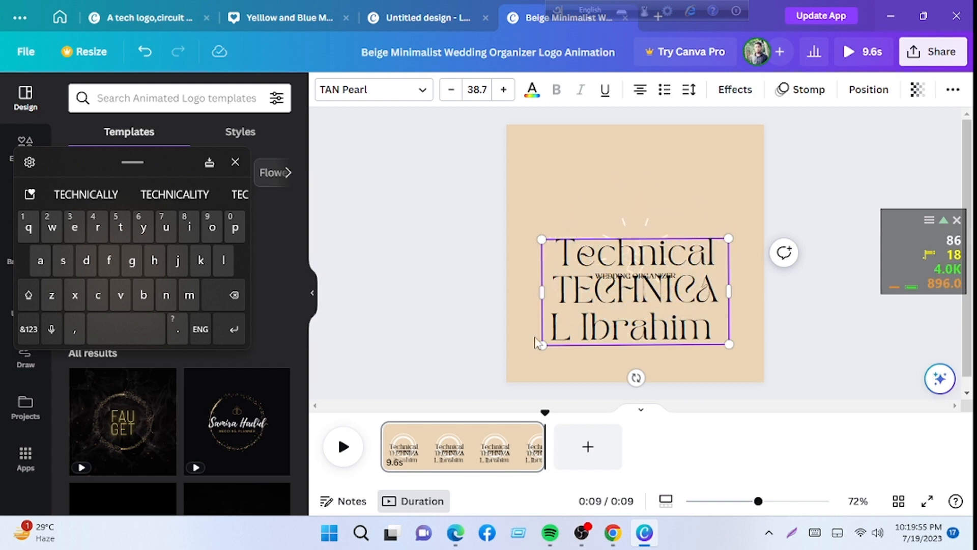
click(236, 293)
click(236, 293)
click(237, 293)
click(237, 293)
click(237, 293)
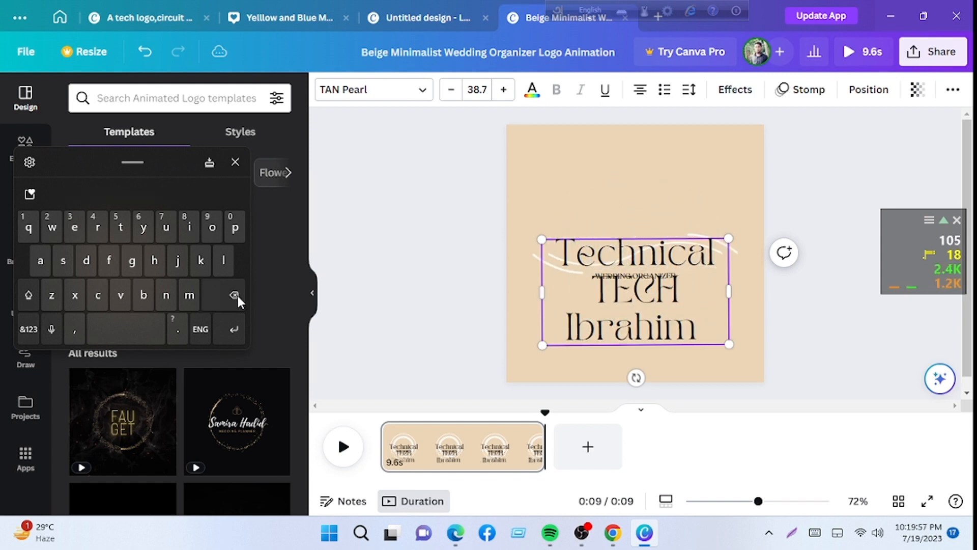
click(237, 293)
click(237, 293)
click(237, 293)
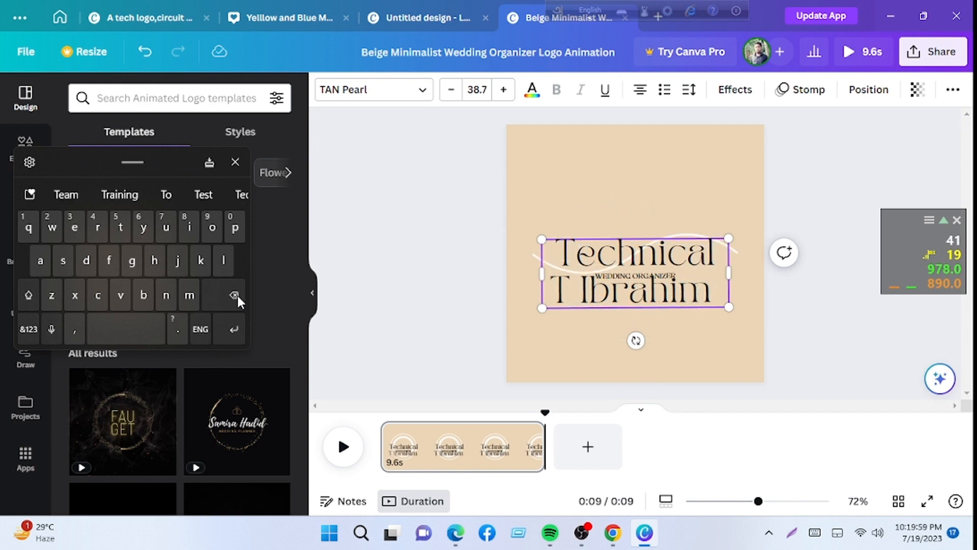
click(237, 293)
click(236, 293)
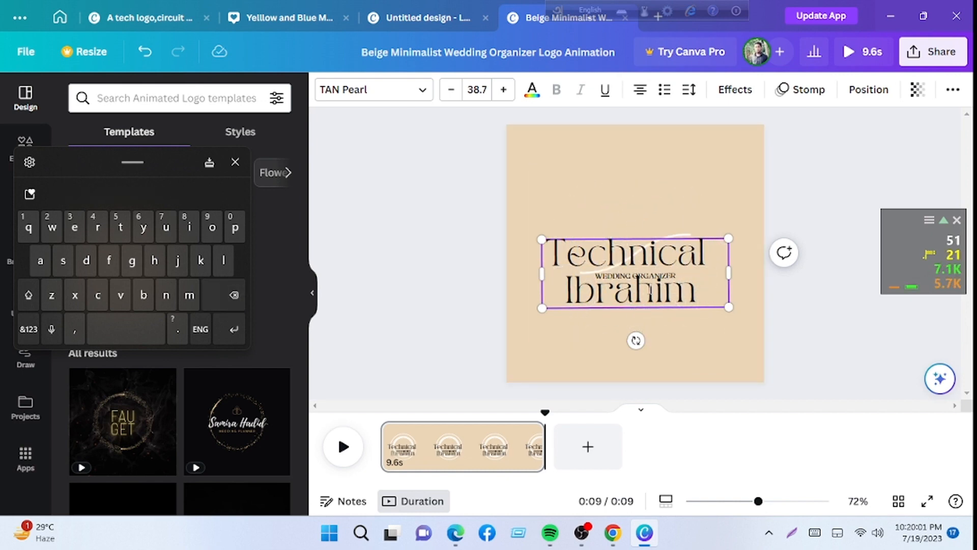
double_click(676, 275)
click(676, 275)
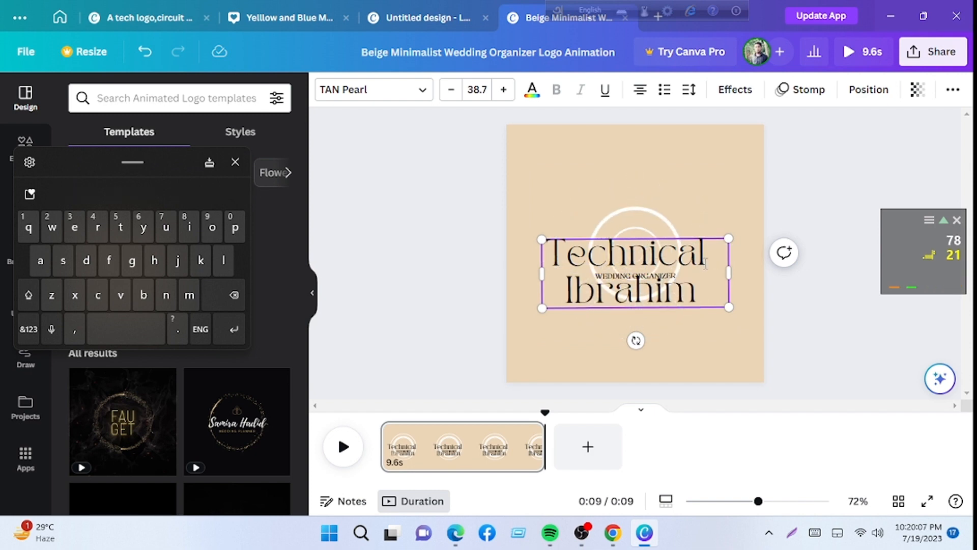
click(705, 263)
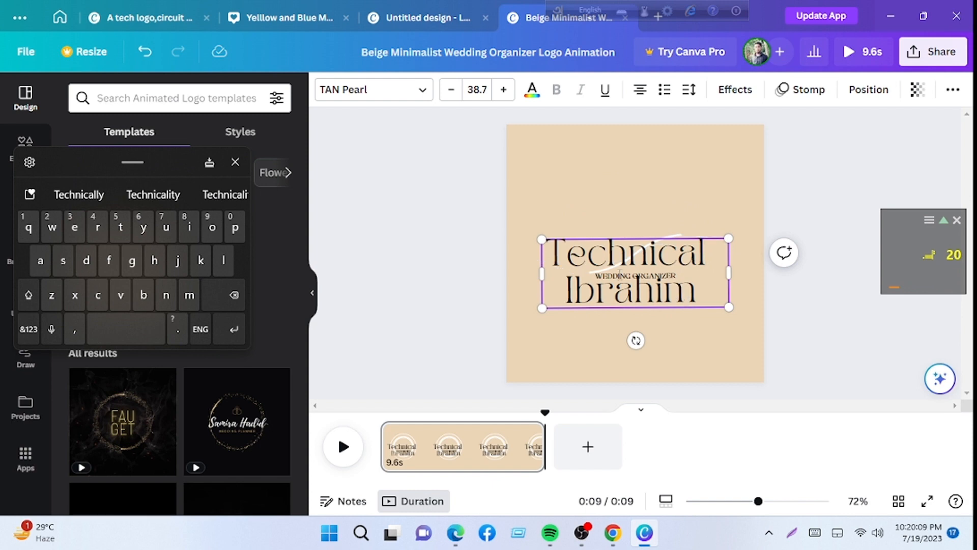
click(236, 163)
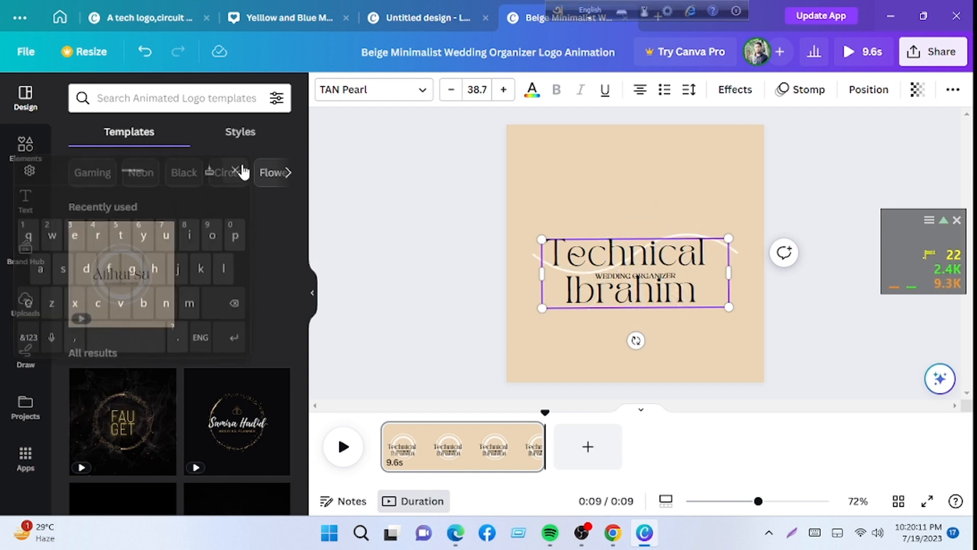
- Scale the two-line logo title down to font size 27.6 and adjust its text box toward the design's centre
drag(727, 305, 675, 288)
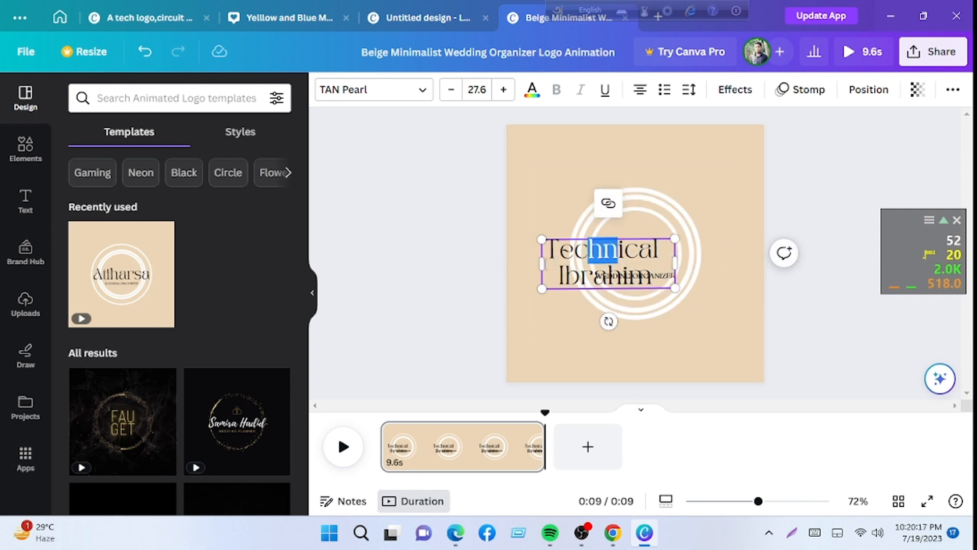
drag(676, 263, 707, 263)
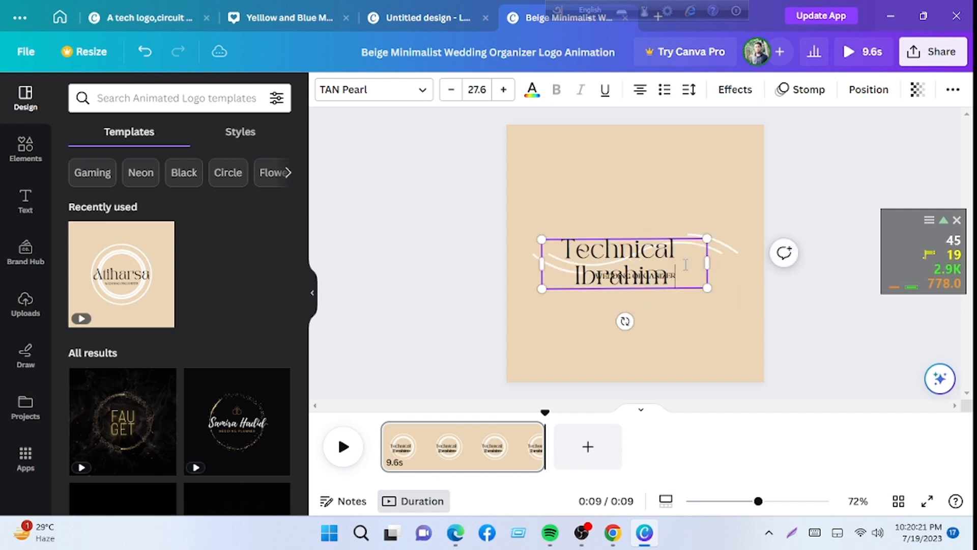
click(556, 266)
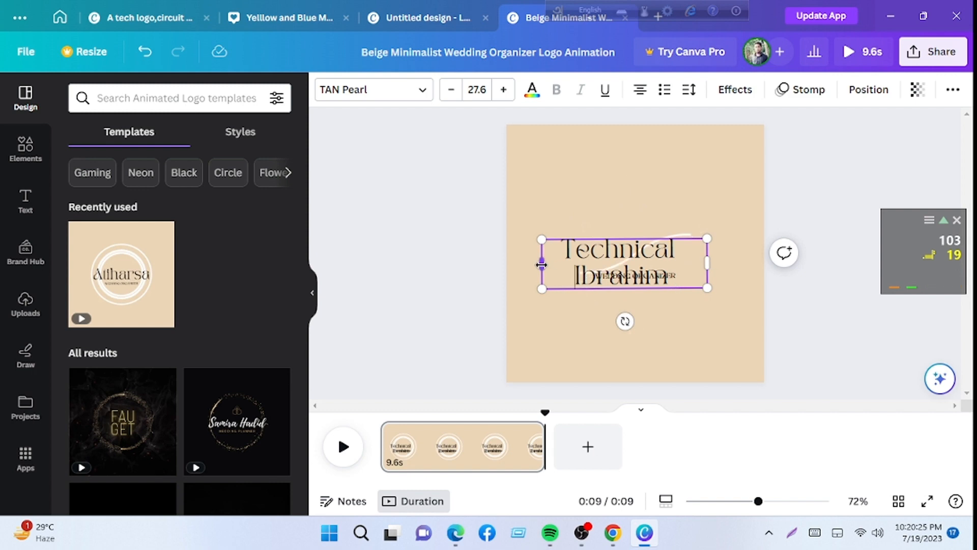
drag(541, 265, 574, 263)
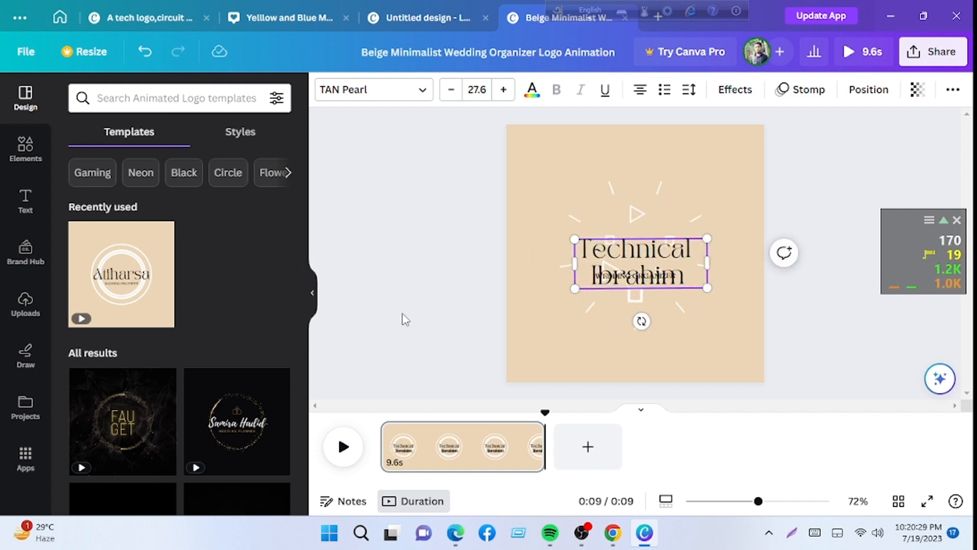
click(345, 454)
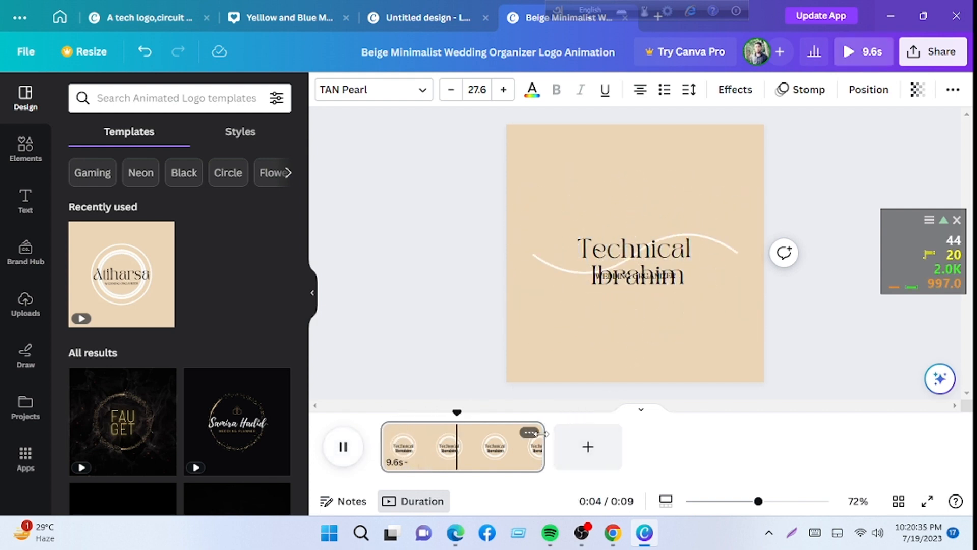
- Shrink the "WEDDING ORGANIZER" subtitle to font size 9.2 and move it just below the two-line title
click(622, 283)
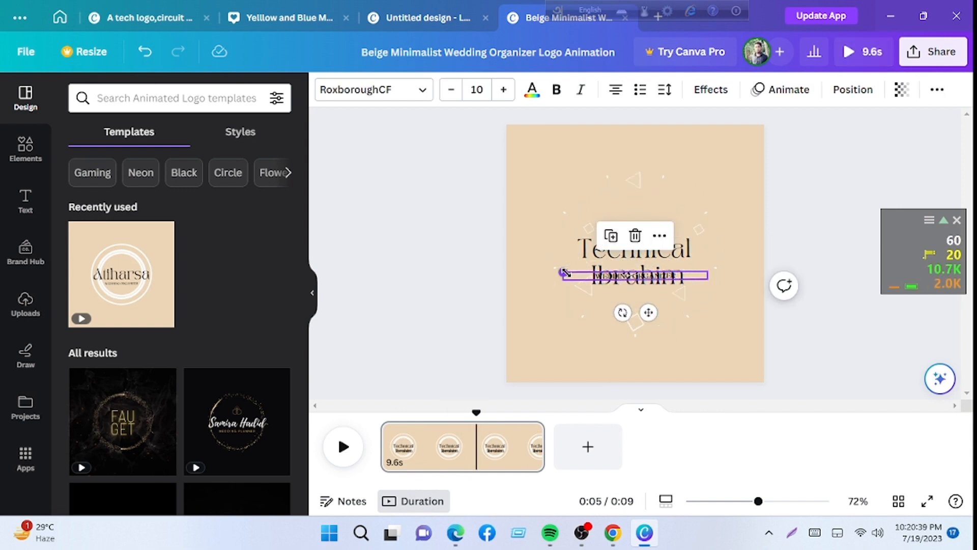
drag(564, 272, 568, 293)
drag(505, 242, 576, 275)
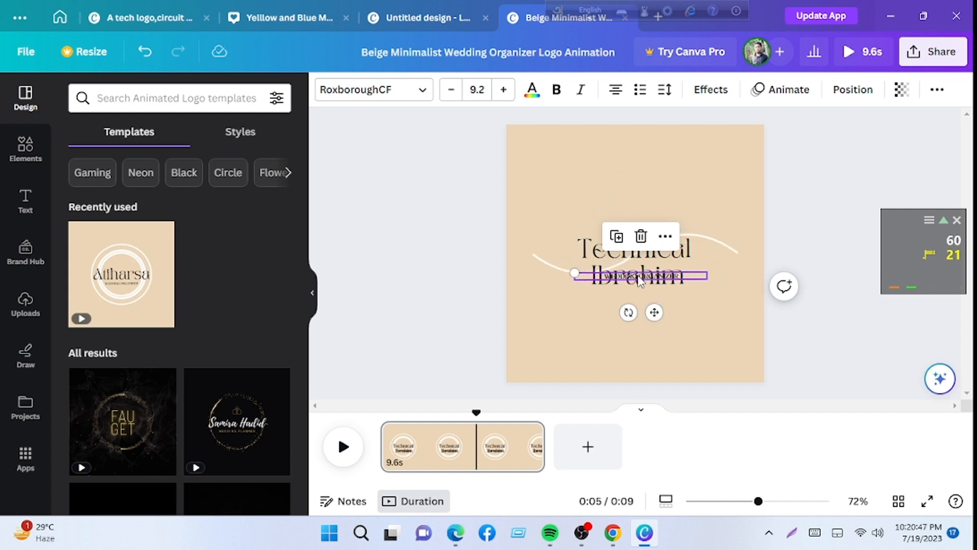
drag(636, 283, 634, 294)
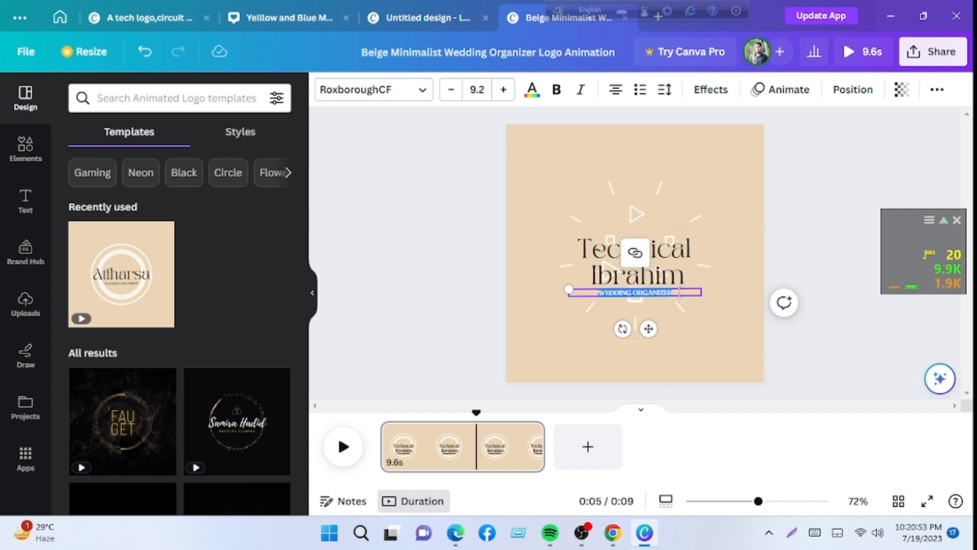
- Clear the "WEDDING ORGANIZER" text from the subtitle below the logo title using the on-screen keyboard
click(815, 534)
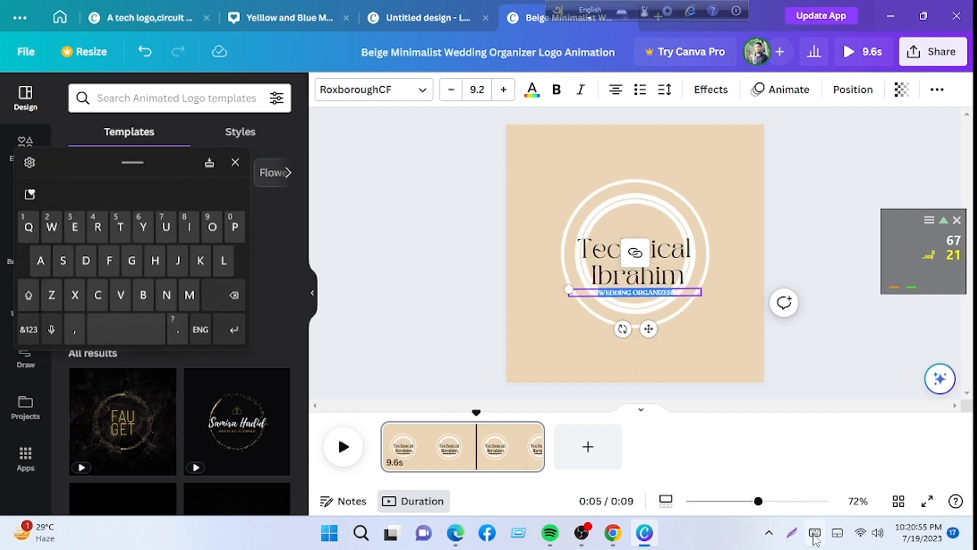
click(27, 294)
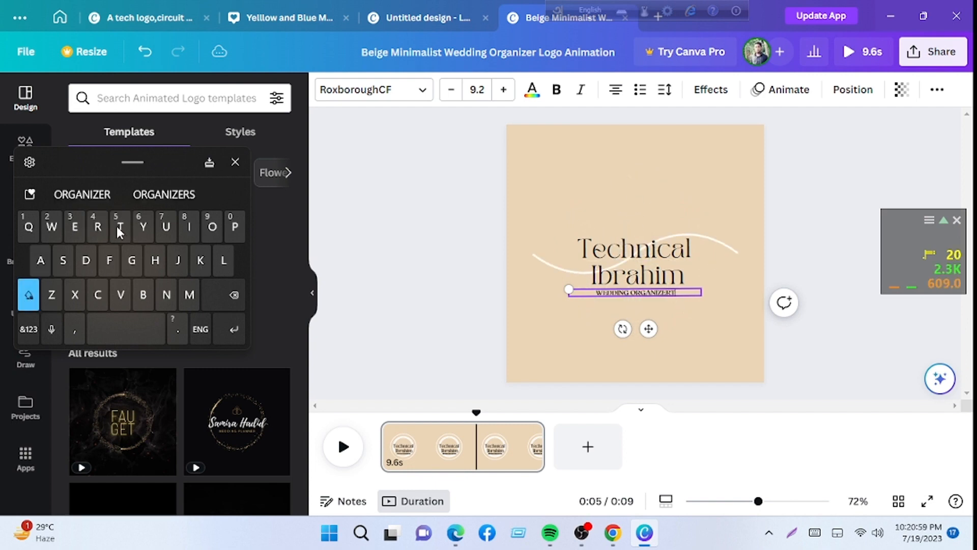
click(214, 295)
click(216, 295)
click(216, 295)
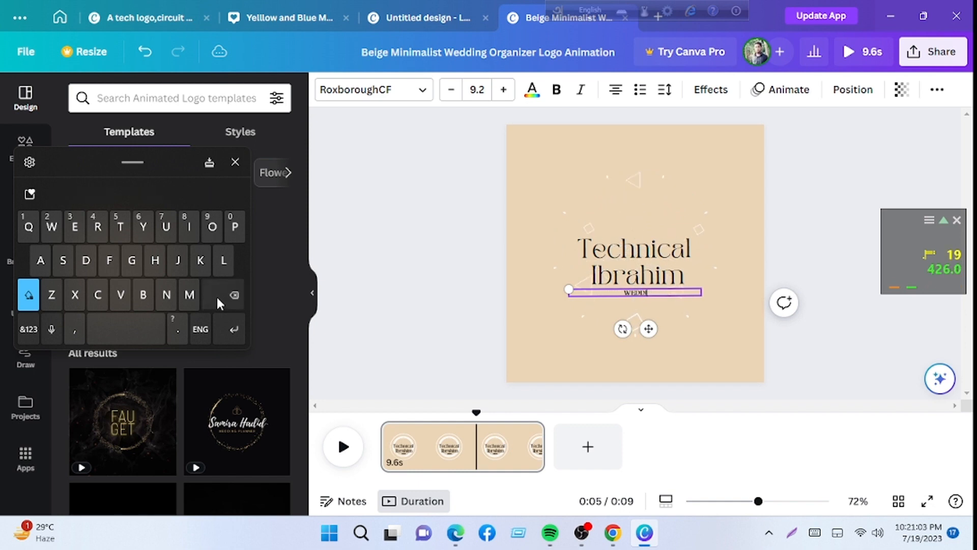
click(216, 295)
click(215, 295)
click(216, 295)
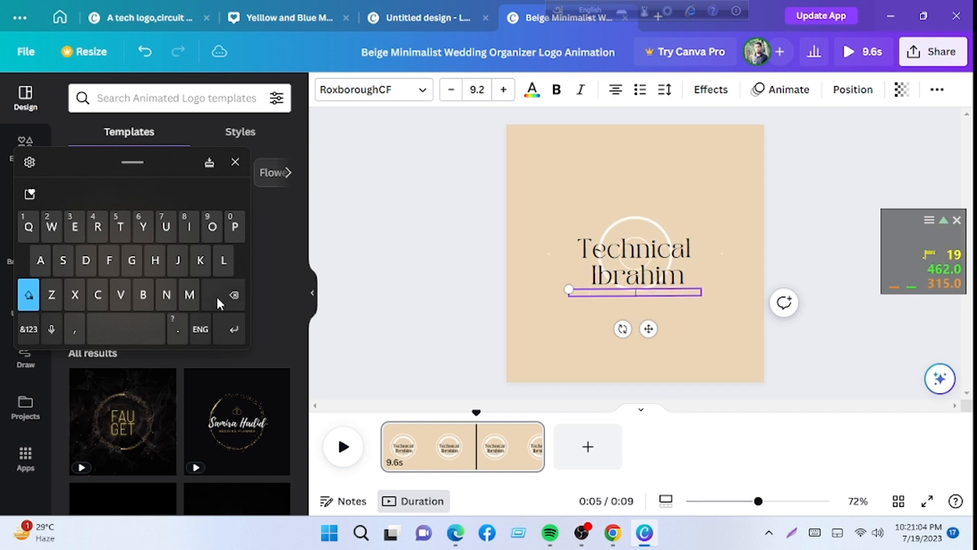
- Enter "TECH MASTER" as the subtitle below the logo title and play the animation to check it
double_click(30, 292)
click(118, 228)
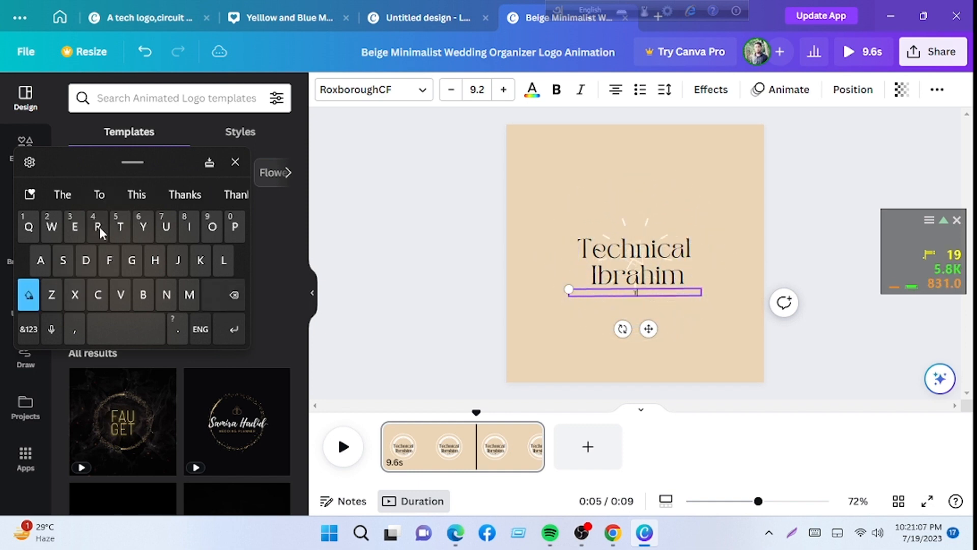
click(39, 295)
click(68, 230)
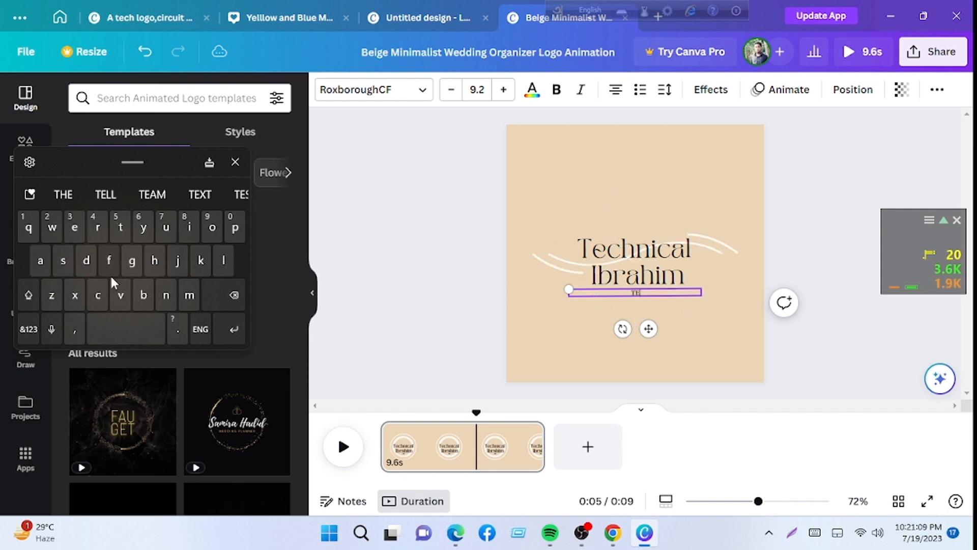
click(103, 291)
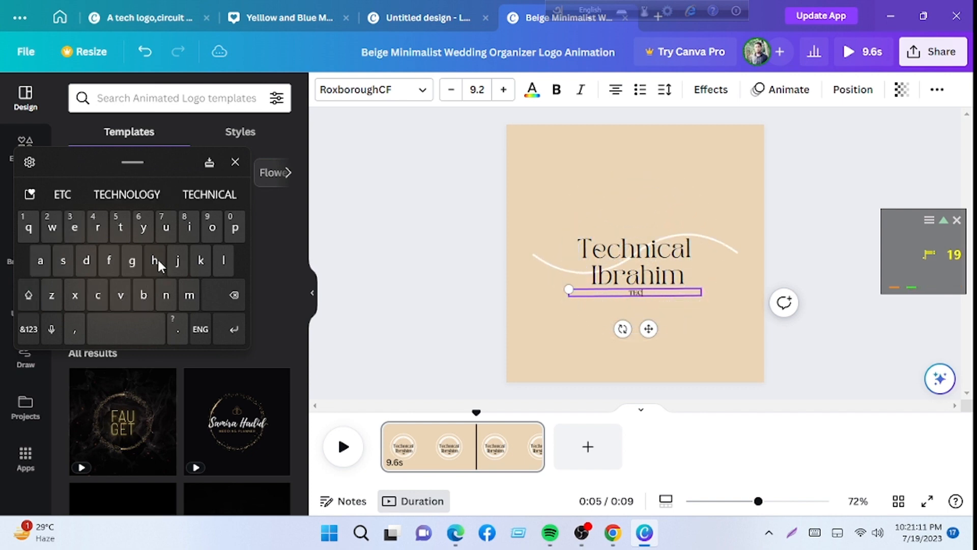
click(157, 258)
click(132, 323)
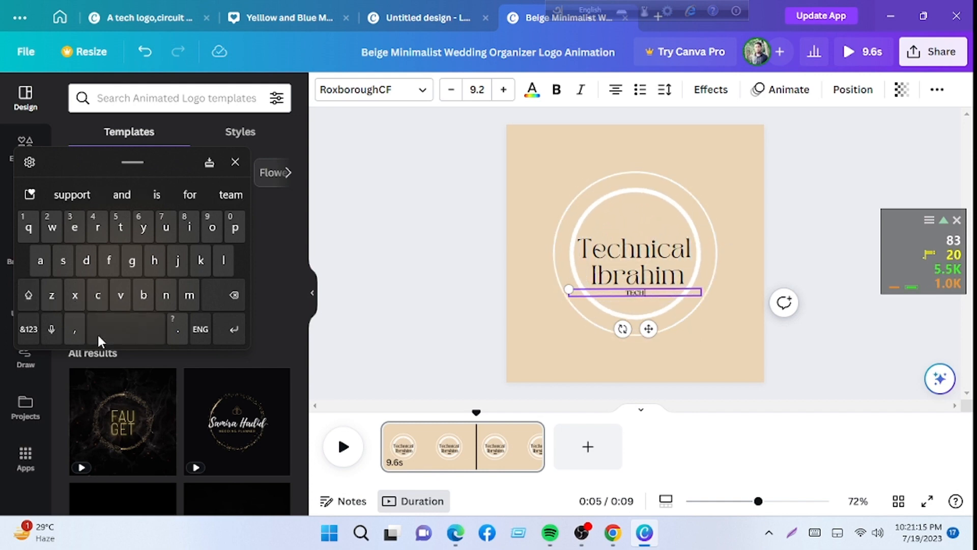
click(29, 295)
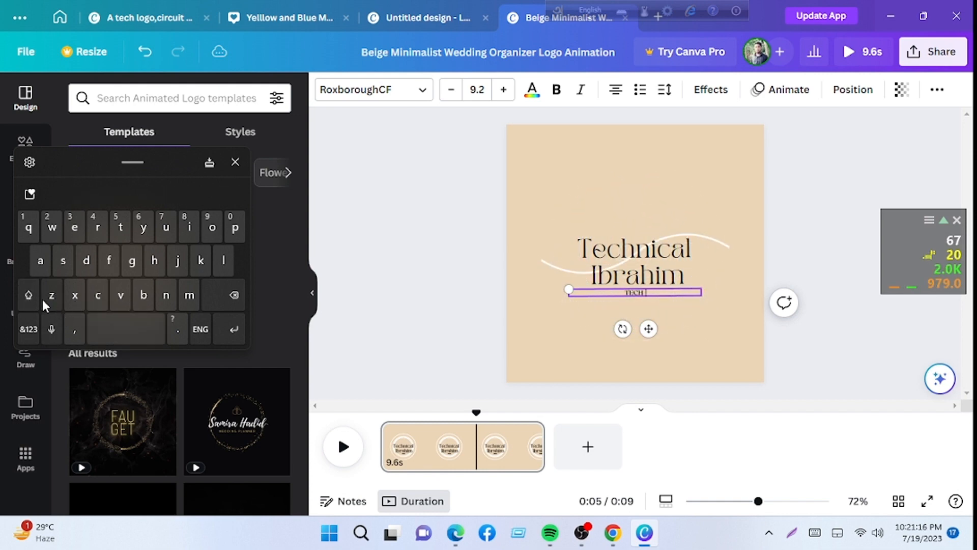
click(187, 298)
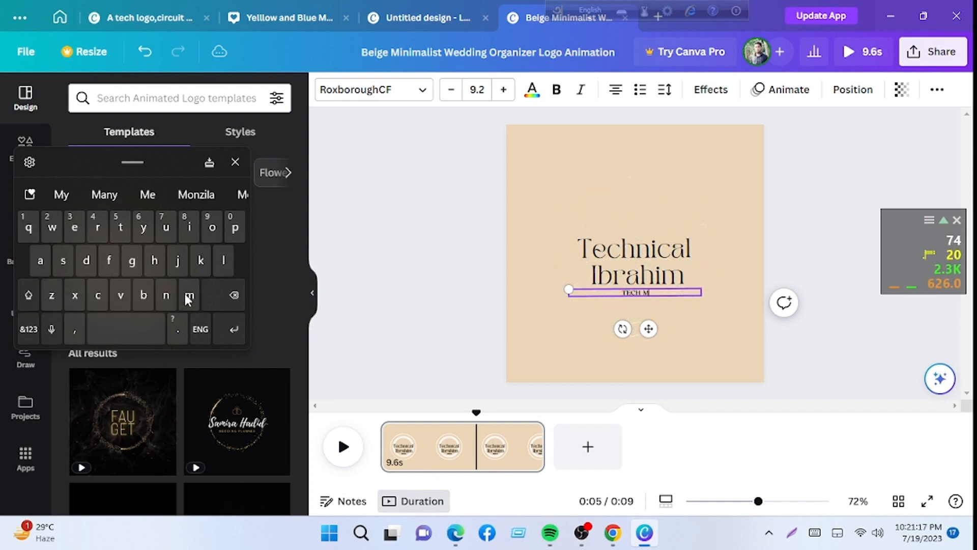
click(40, 262)
click(62, 258)
click(124, 227)
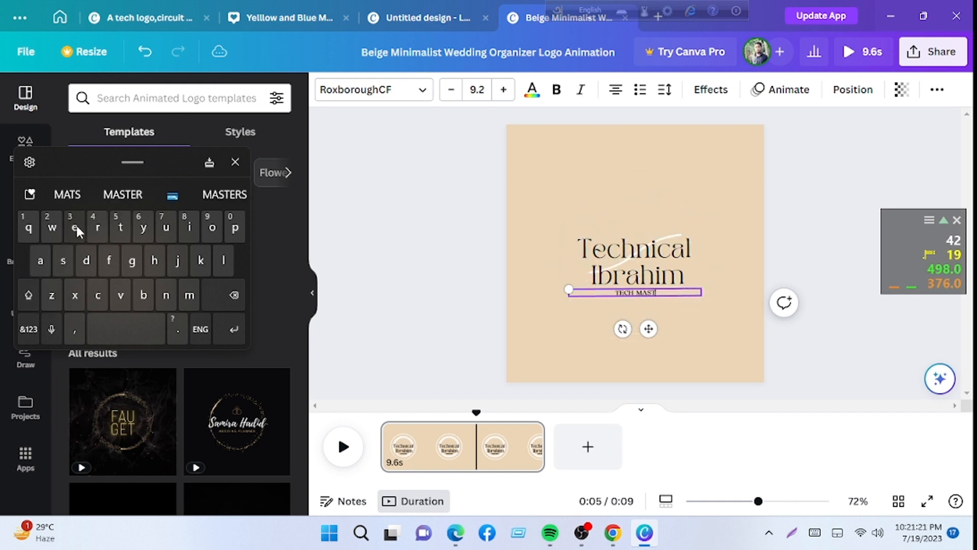
click(75, 224)
click(93, 224)
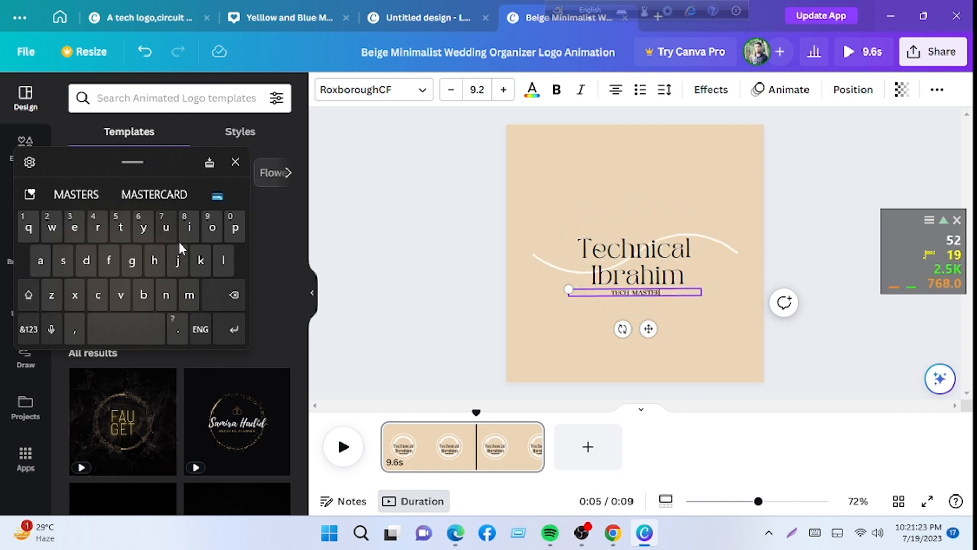
click(346, 448)
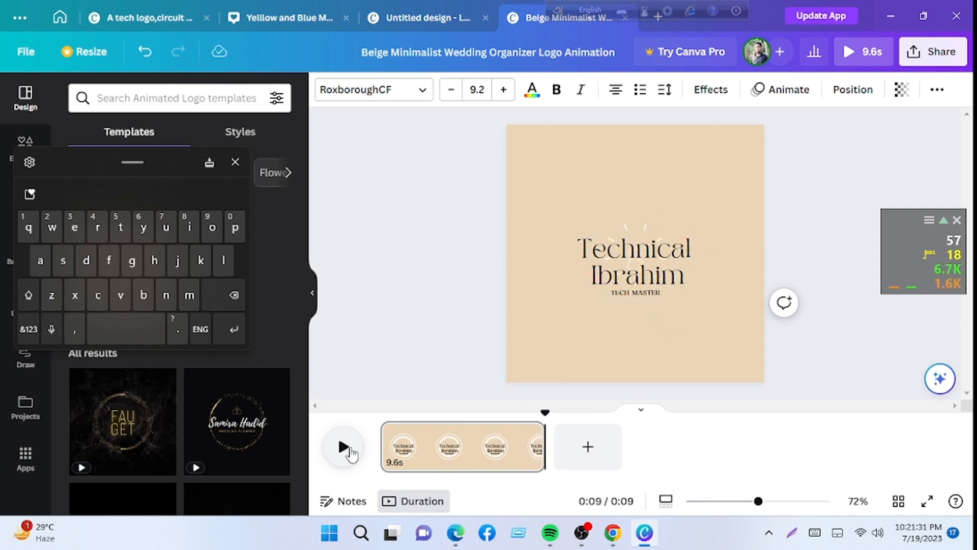
click(350, 451)
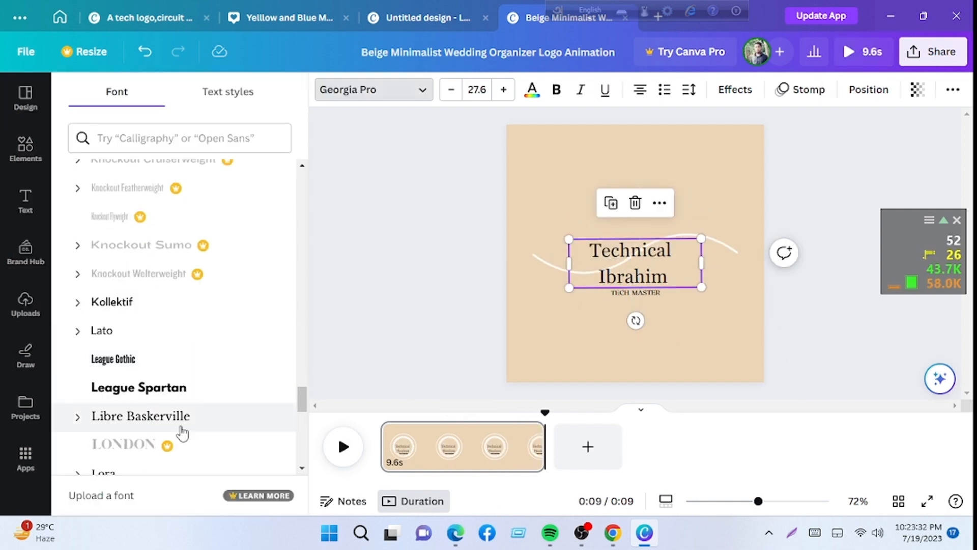
- Try the Norwester font on the logo title, and set the title's font to Shrikhand
scroll(183, 382, down, 5)
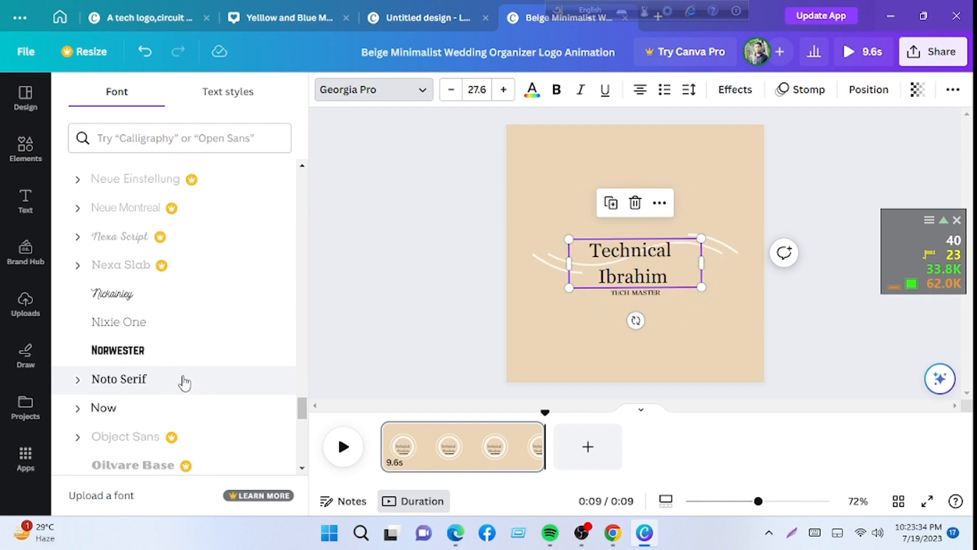
click(155, 356)
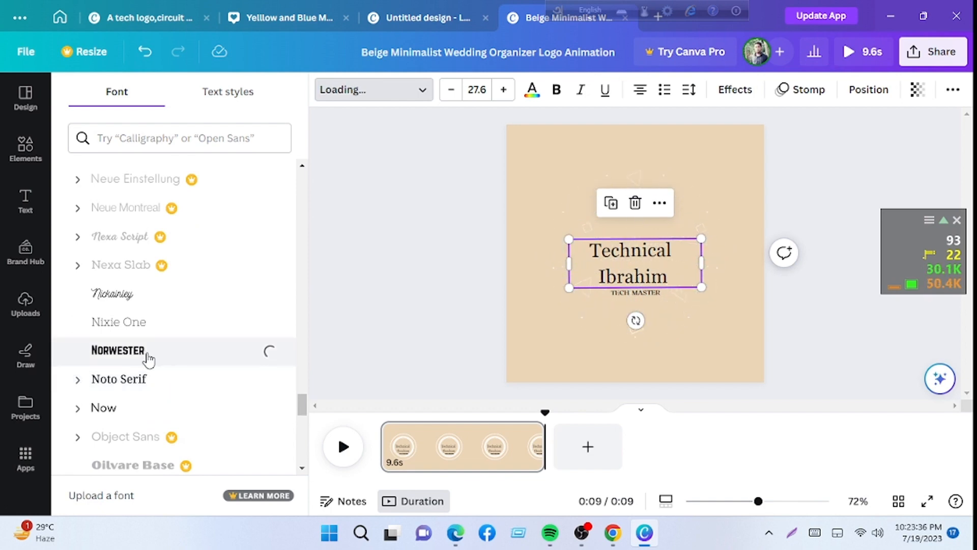
scroll(155, 364, down, 5)
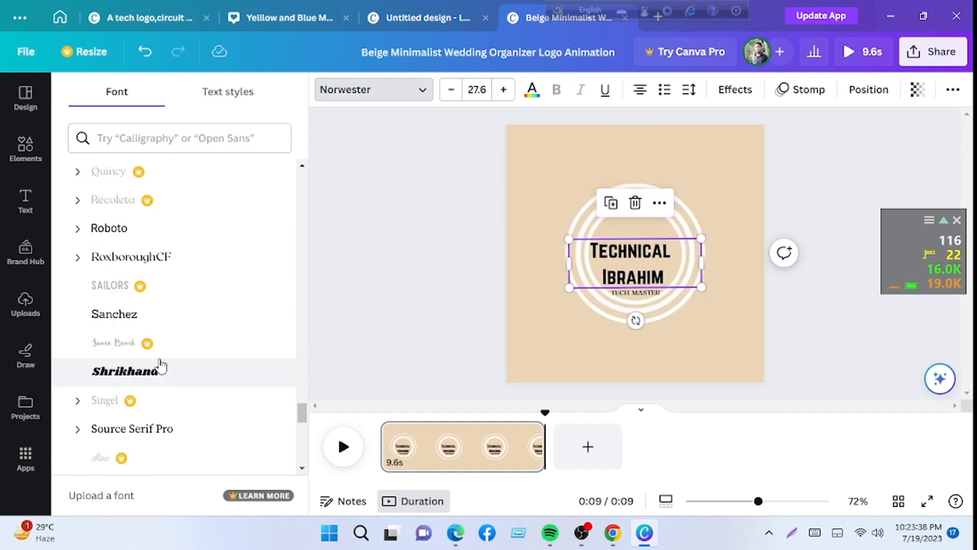
click(166, 384)
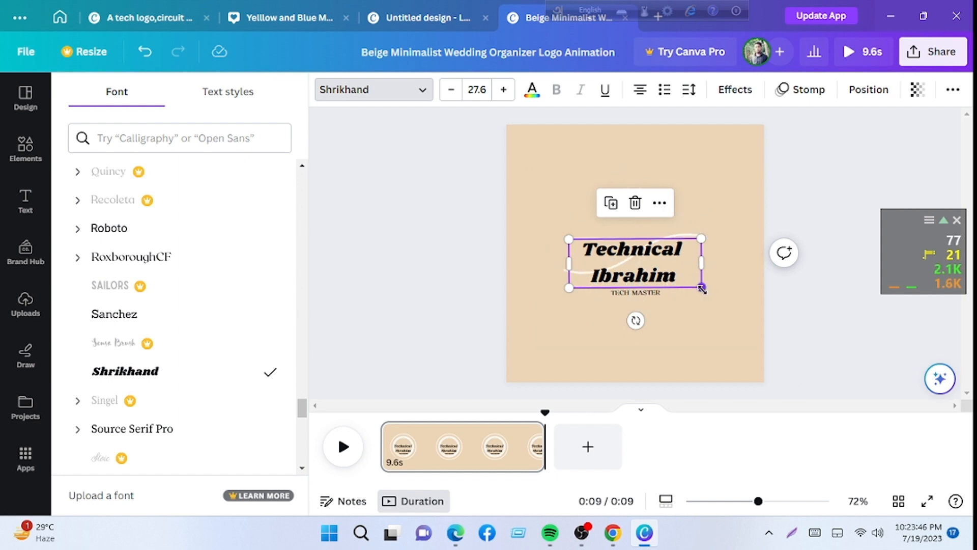
- Reshape the logo title into a single line, scale it down to font size 17.7 and centre it in the design
drag(702, 288, 715, 255)
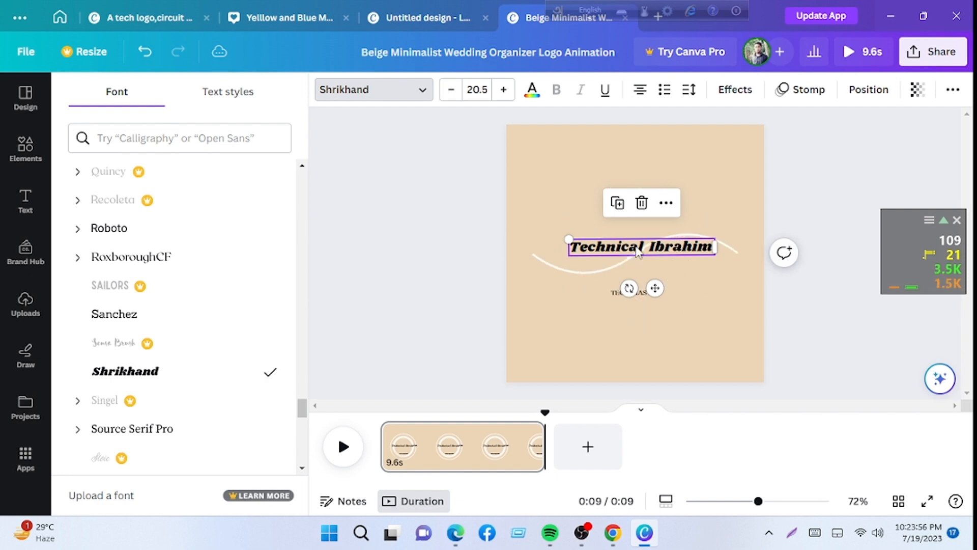
drag(638, 250, 632, 255)
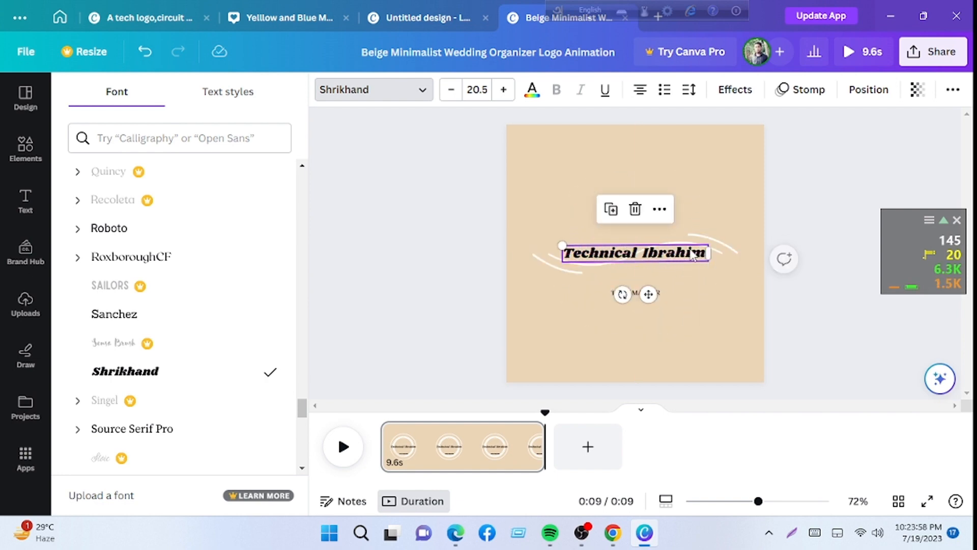
mouse_move(708, 253)
mouse_down()
mouse_move(689, 256)
mouse_move(704, 251)
mouse_up()
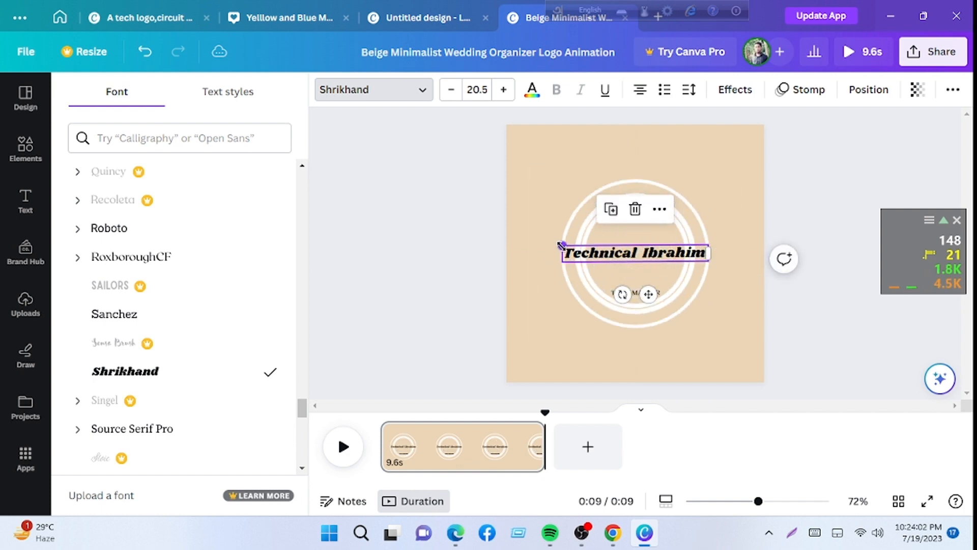
drag(561, 246, 589, 245)
drag(621, 255, 622, 254)
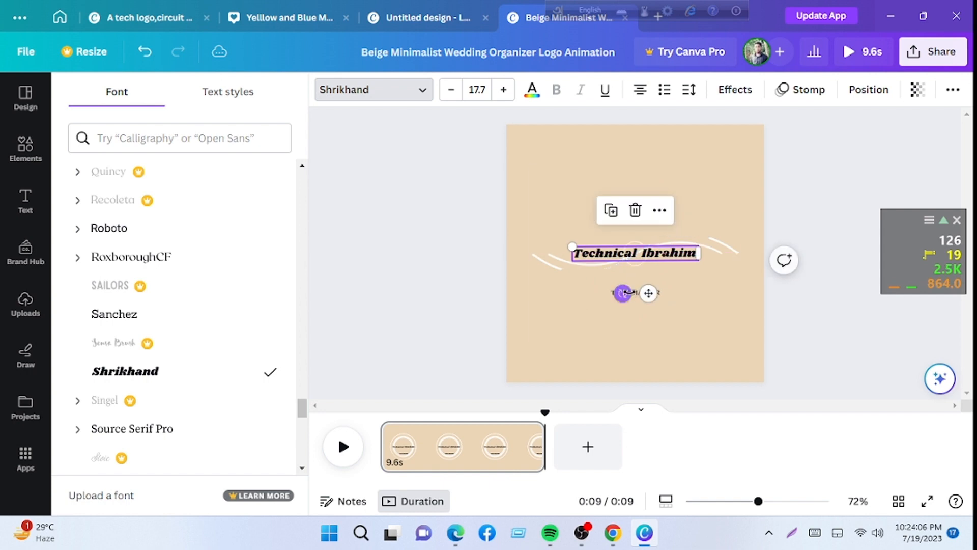
- Move the "TECH MASTER" subtitle up directly beneath the title and make it bold and italic
drag(629, 293, 632, 265)
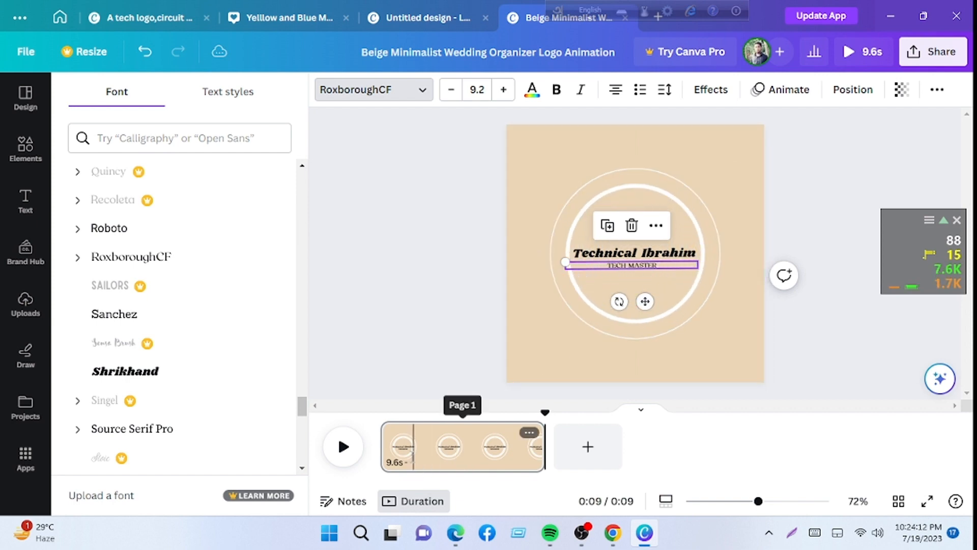
click(343, 447)
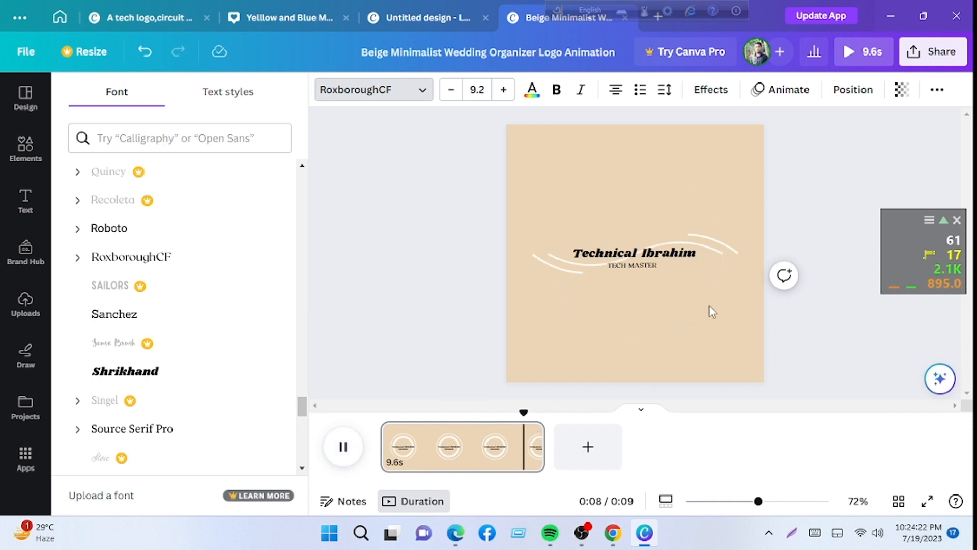
click(554, 92)
click(580, 92)
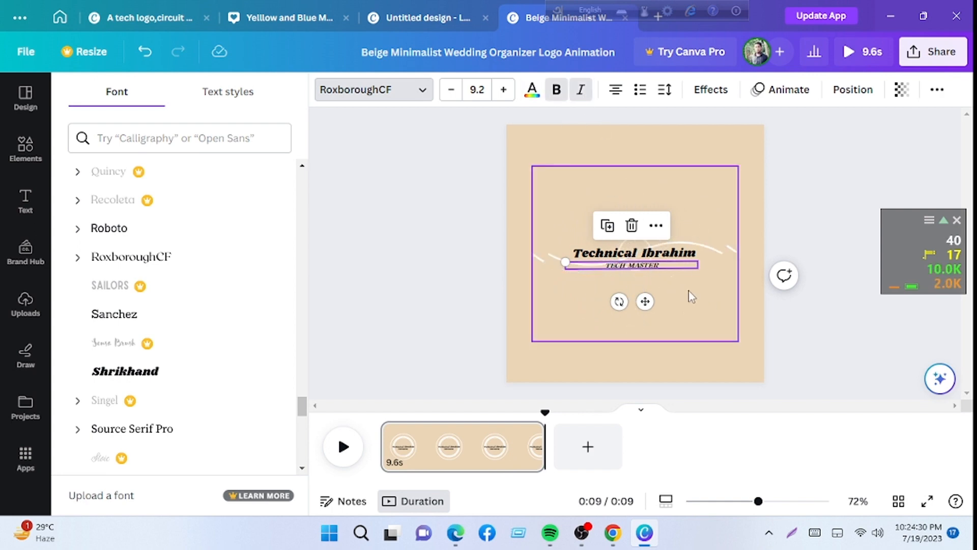
- Try dark blue, orange and green text colours on the logo title and set it back to black
click(635, 253)
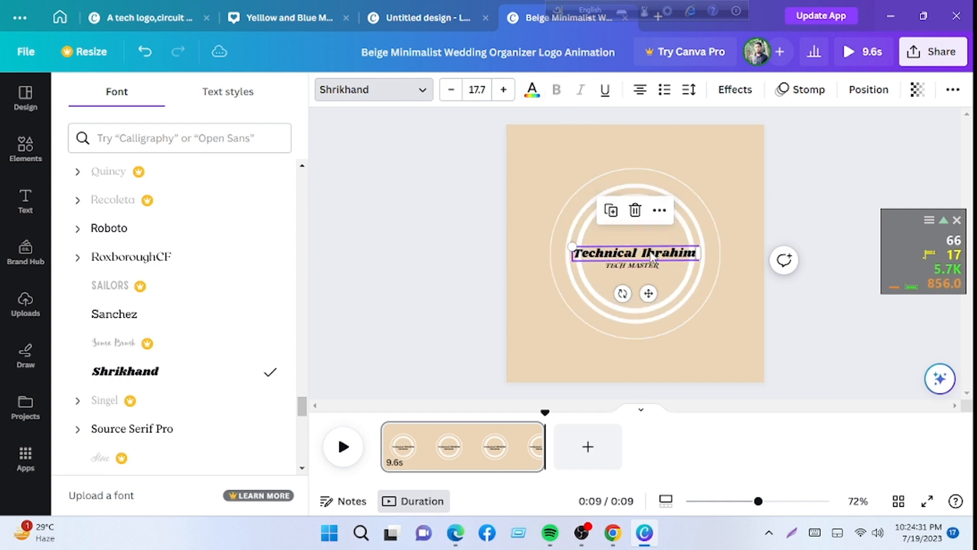
click(532, 92)
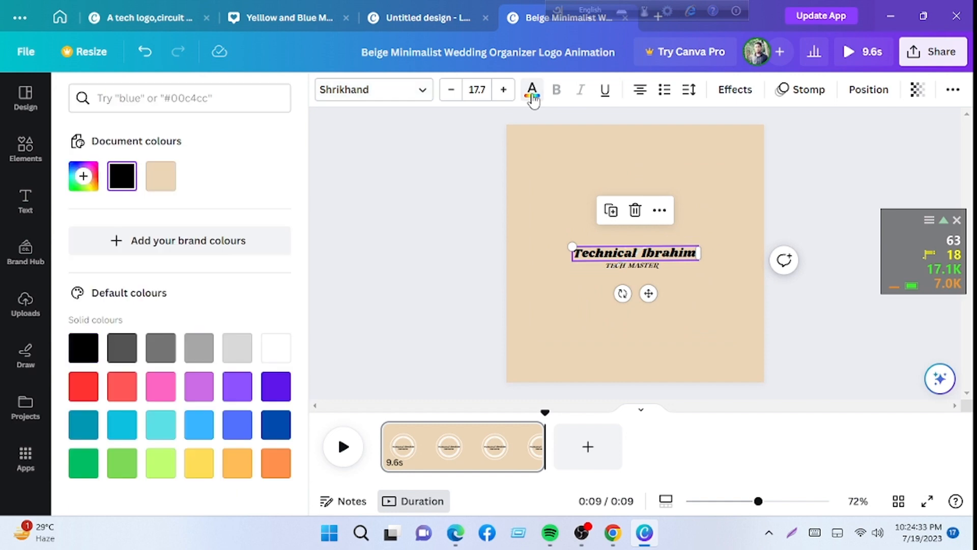
click(269, 436)
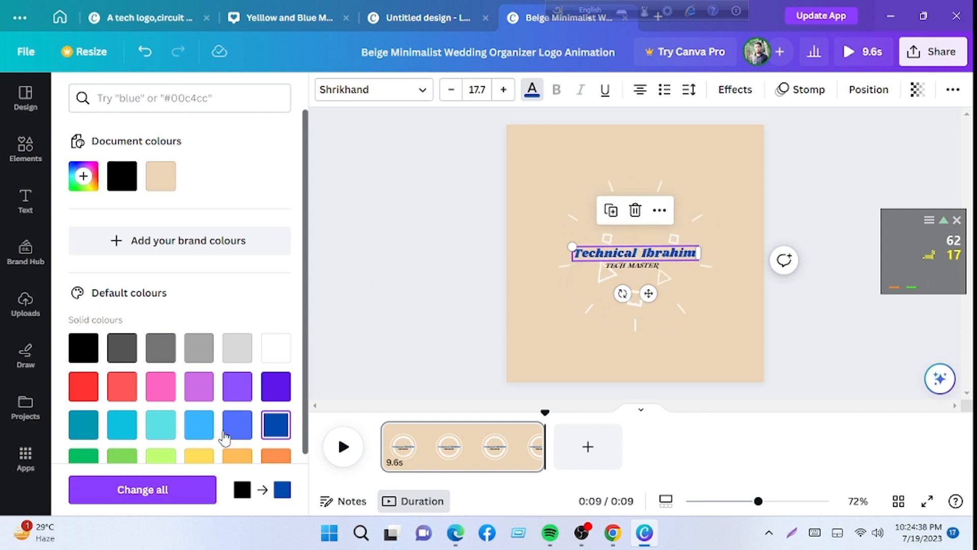
click(85, 349)
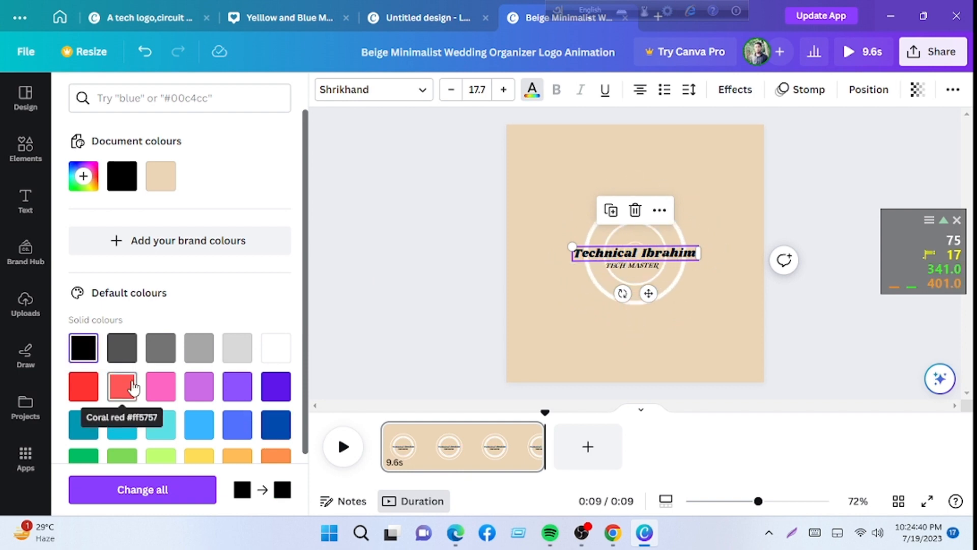
scroll(239, 422, down, 2)
click(275, 394)
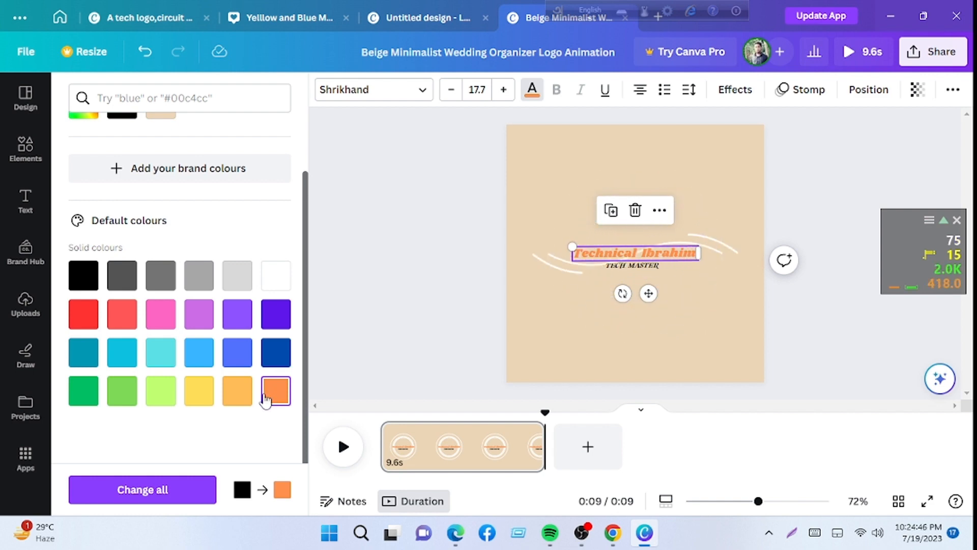
click(81, 397)
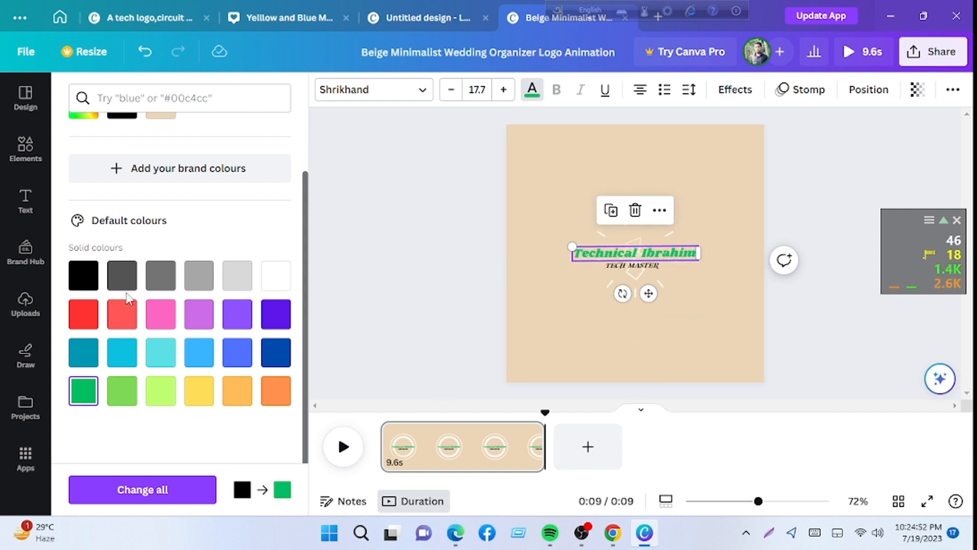
click(83, 275)
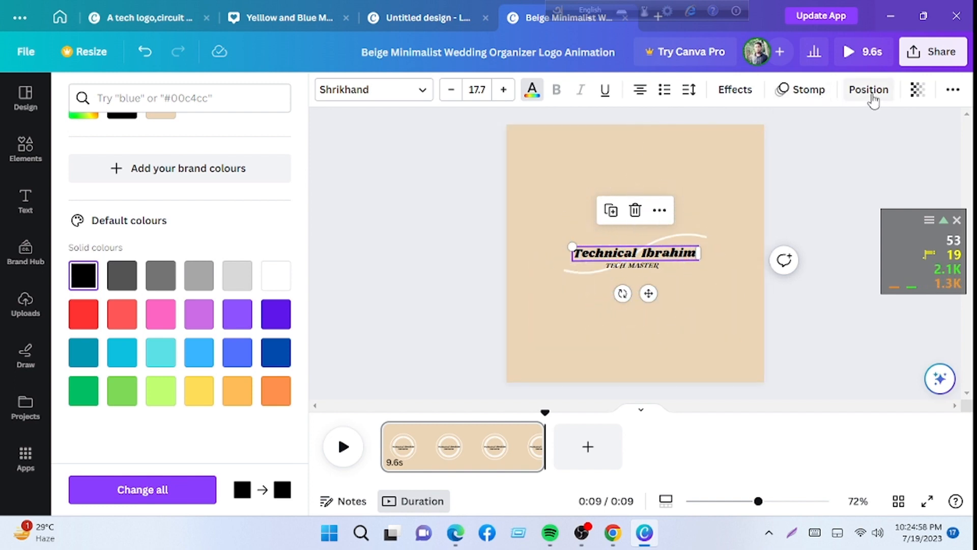
- Play the full logo animation to review the restyled title and subtitle
click(949, 91)
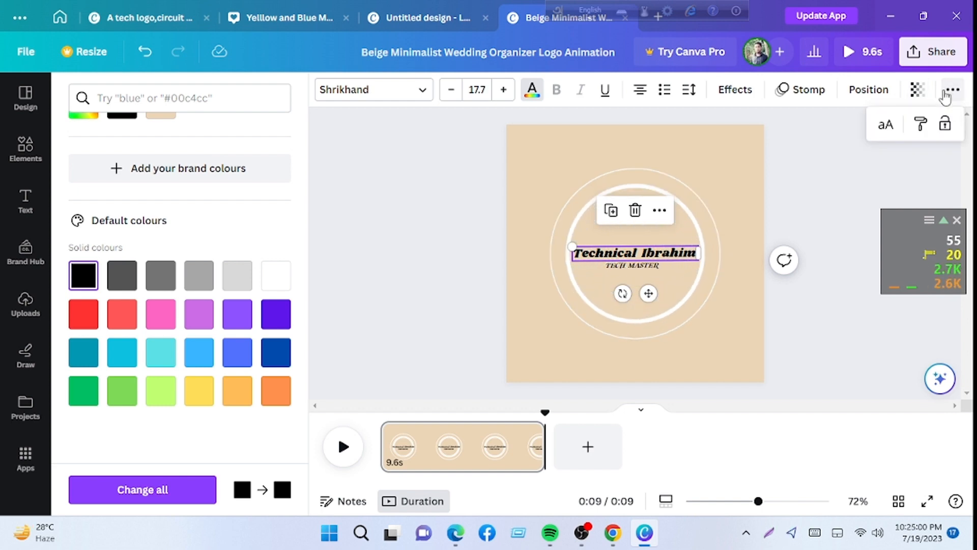
click(947, 91)
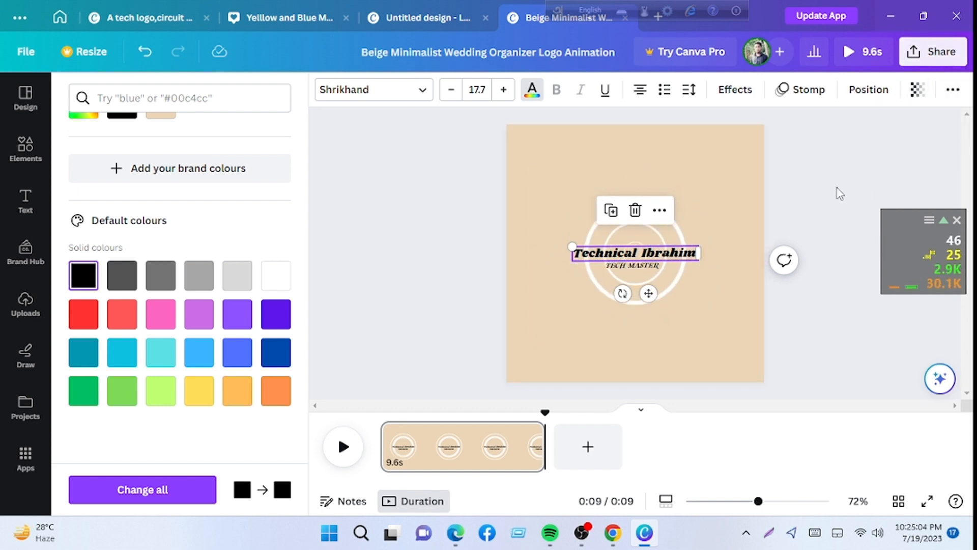
click(342, 455)
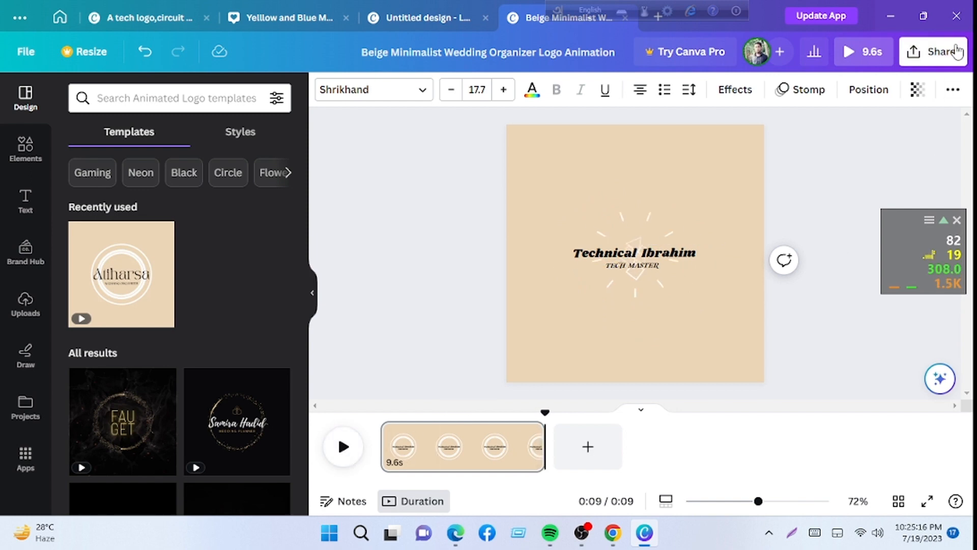
- Download the logo animation as a 500 × 500 px MP4 video and save it in the Downloads folder under its suggested name
click(931, 57)
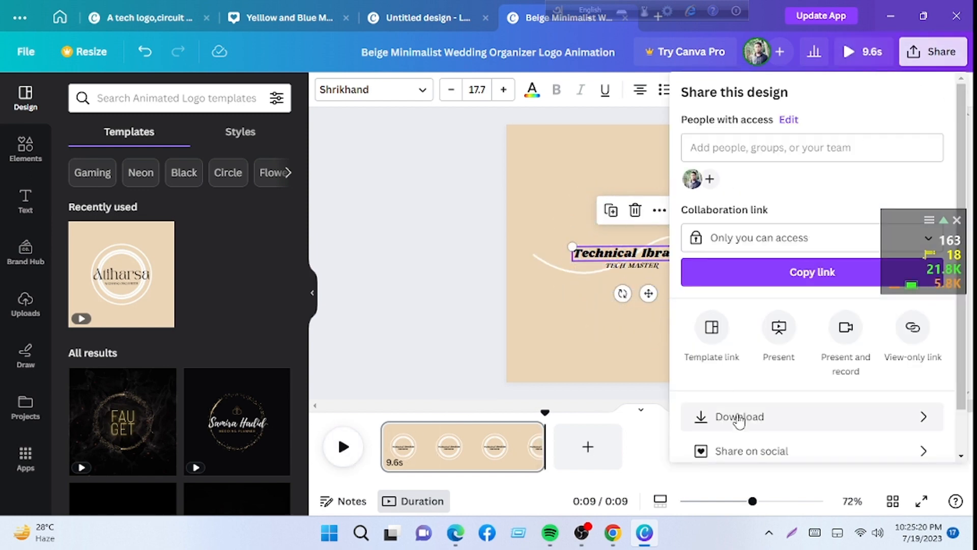
click(741, 417)
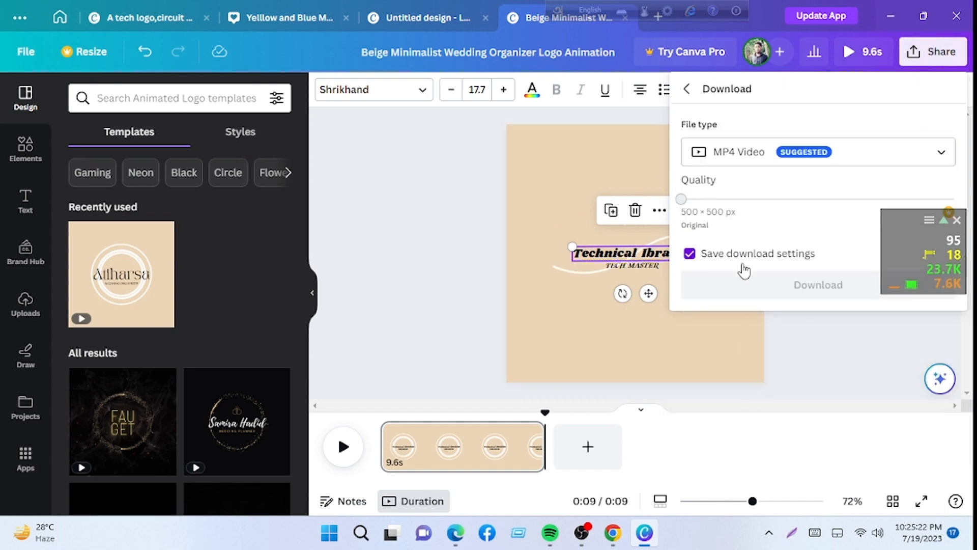
click(825, 289)
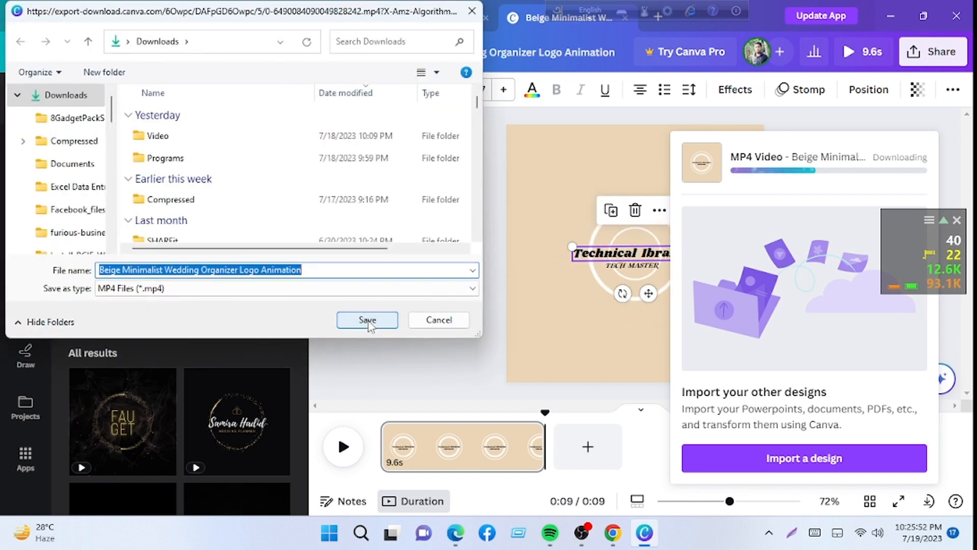
click(367, 321)
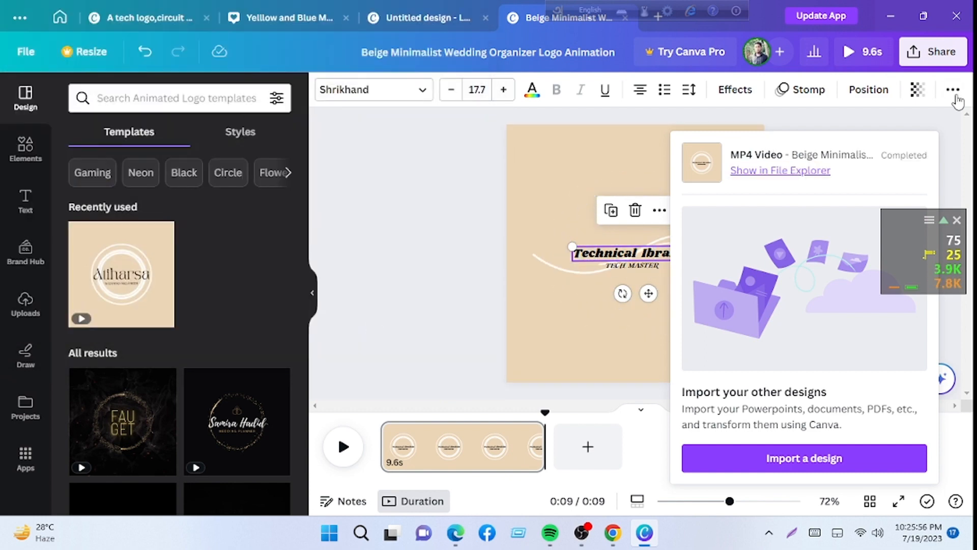
- Minimise the Canva window, dismiss the desktop-app prompt in Chrome and minimise the browser to reach the desktop
click(894, 8)
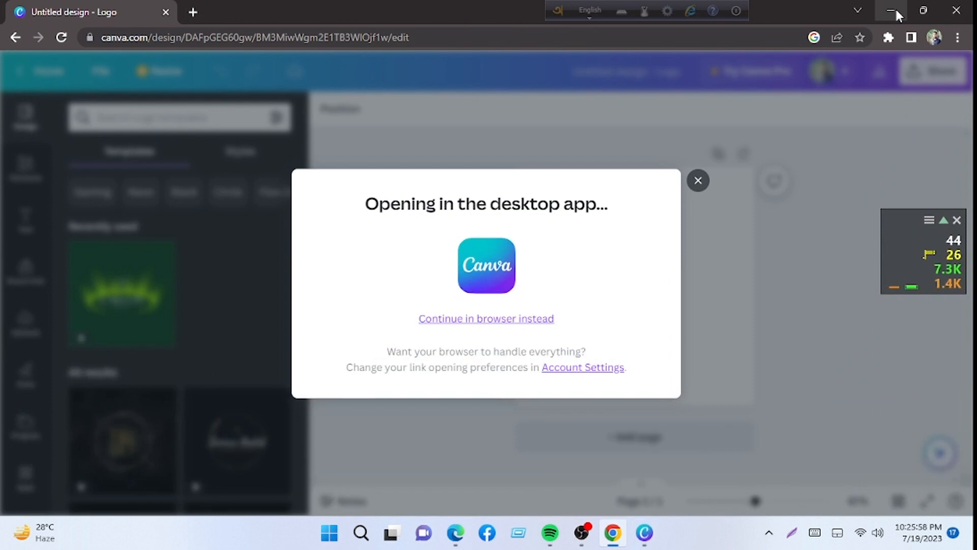
click(700, 181)
click(889, 10)
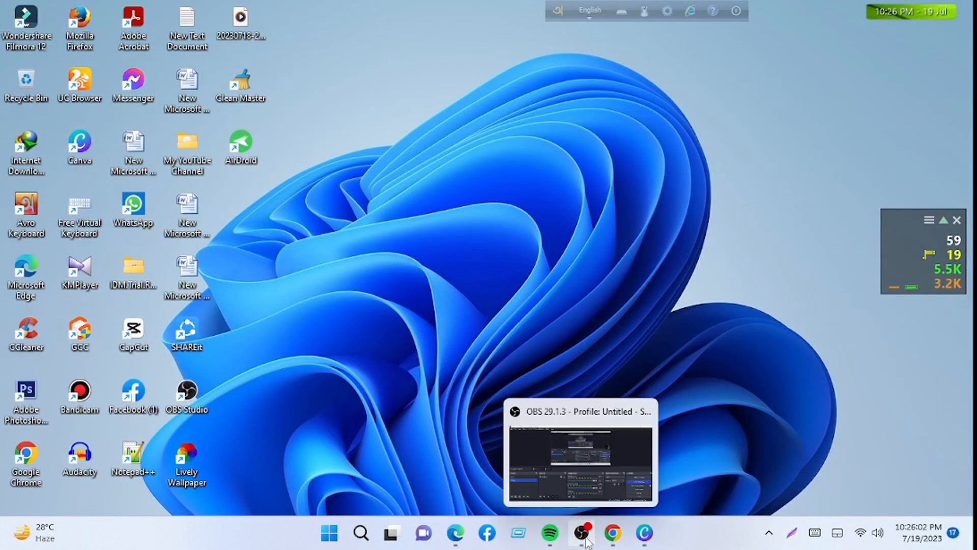
right_click(521, 120)
click(562, 169)
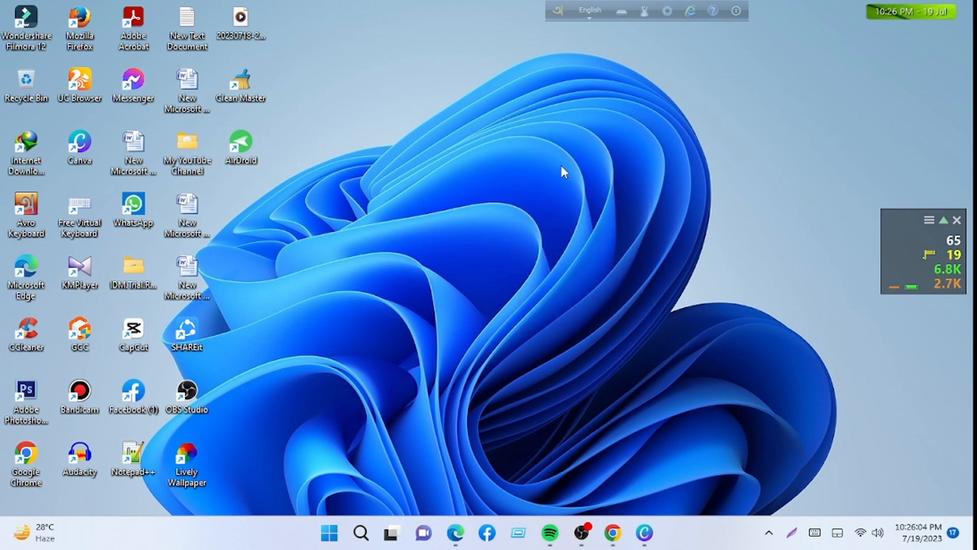
right_click(562, 166)
click(586, 227)
- Open the Downloads folder in File Explorer, play the exported logo animation MP4 in Media Player and minimise the player
click(332, 539)
click(508, 277)
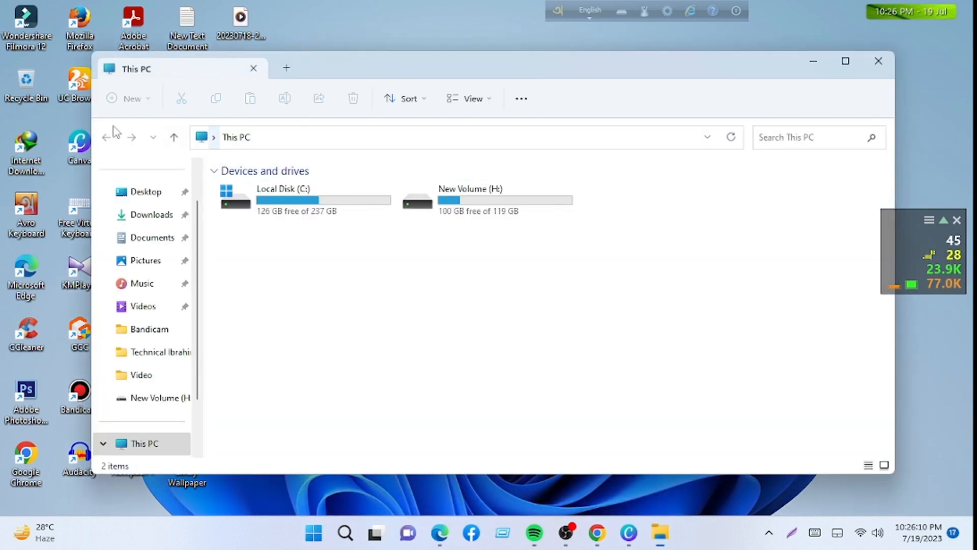
click(136, 218)
click(247, 213)
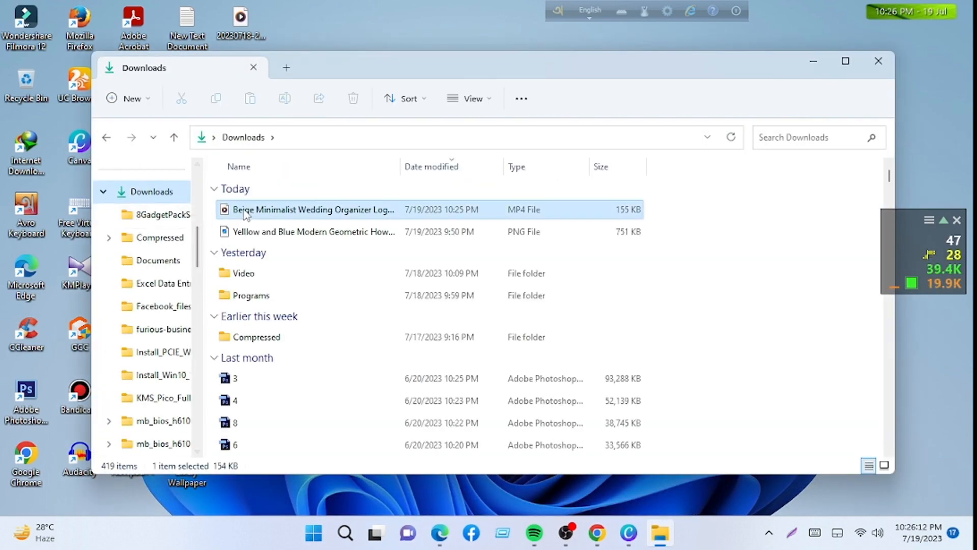
double_click(246, 213)
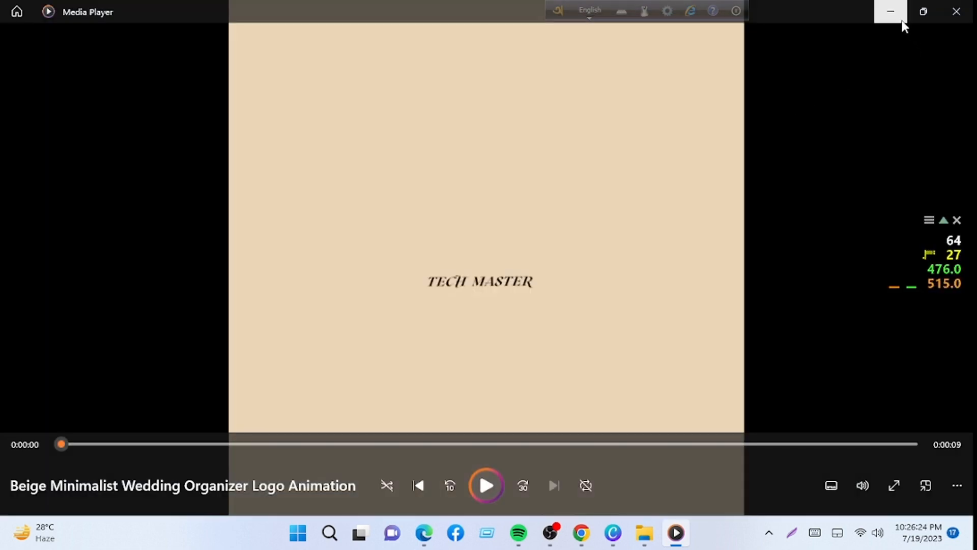
click(894, 17)
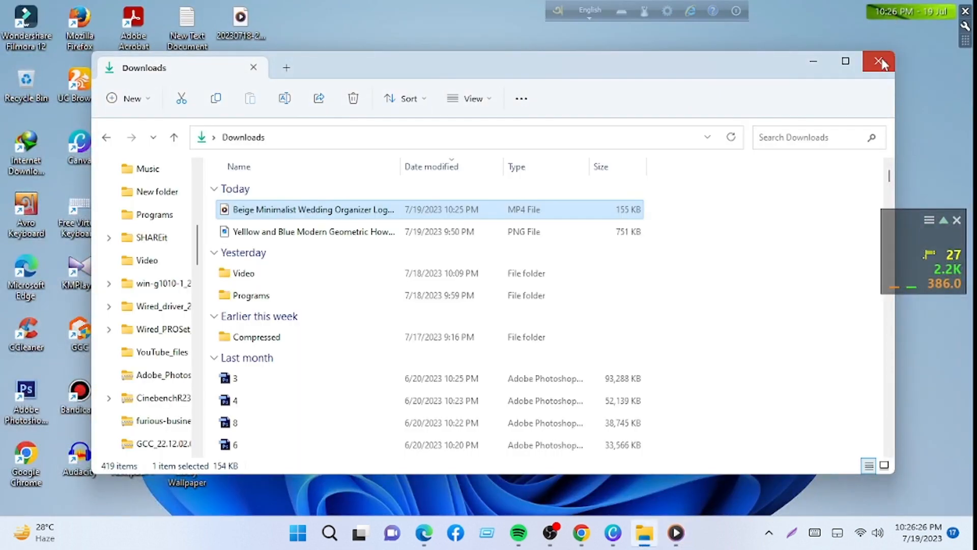